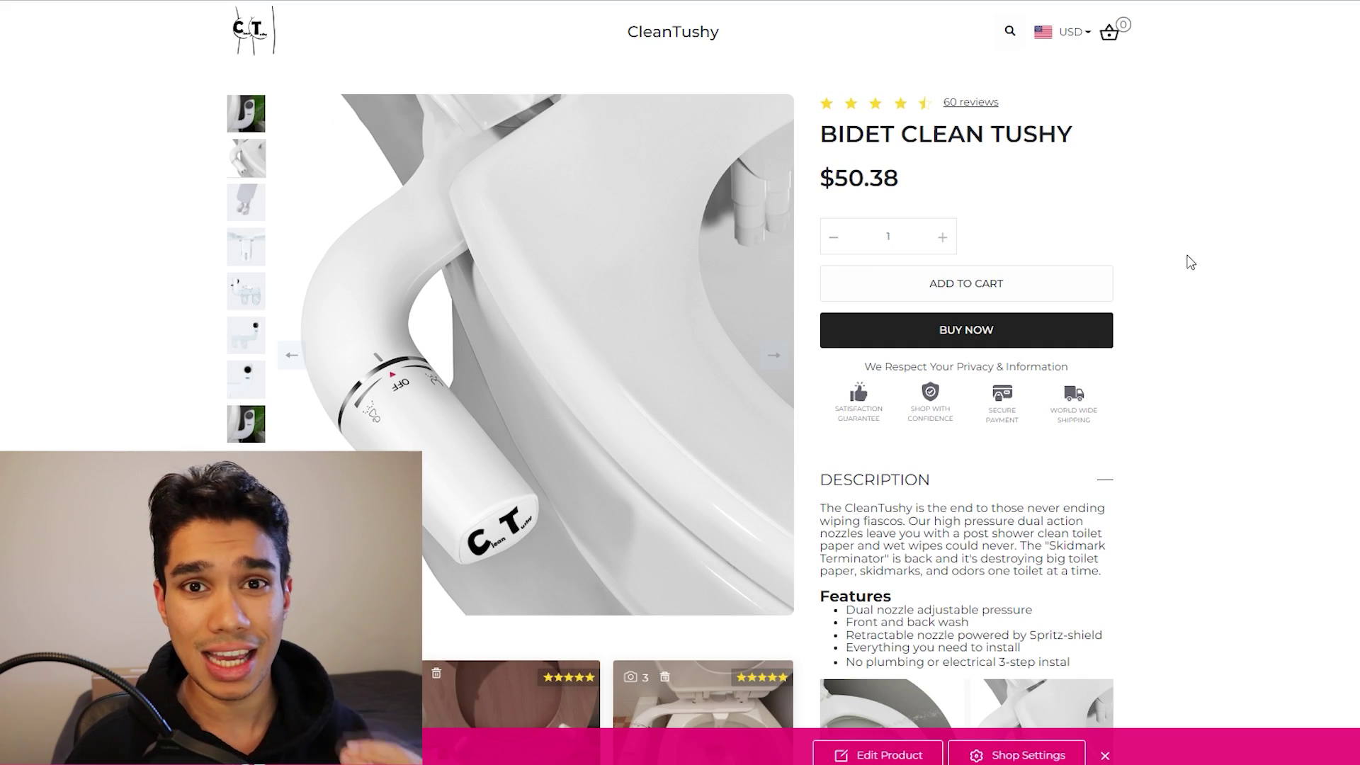
# Step: Scroll the CleanTushy bidet product page and check the storefront's currency options
pyautogui.scroll(-6, 1190, 262)
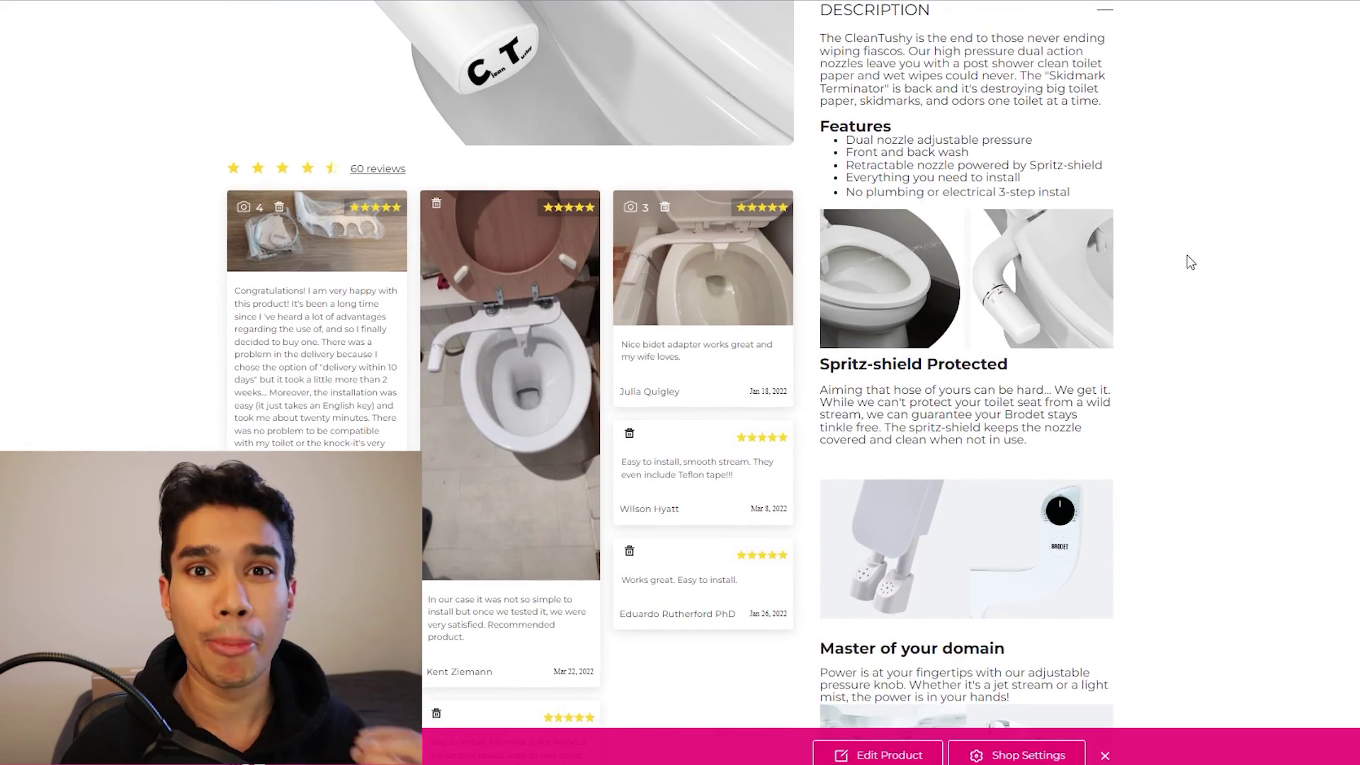
pyautogui.scroll(-15, 1190, 263)
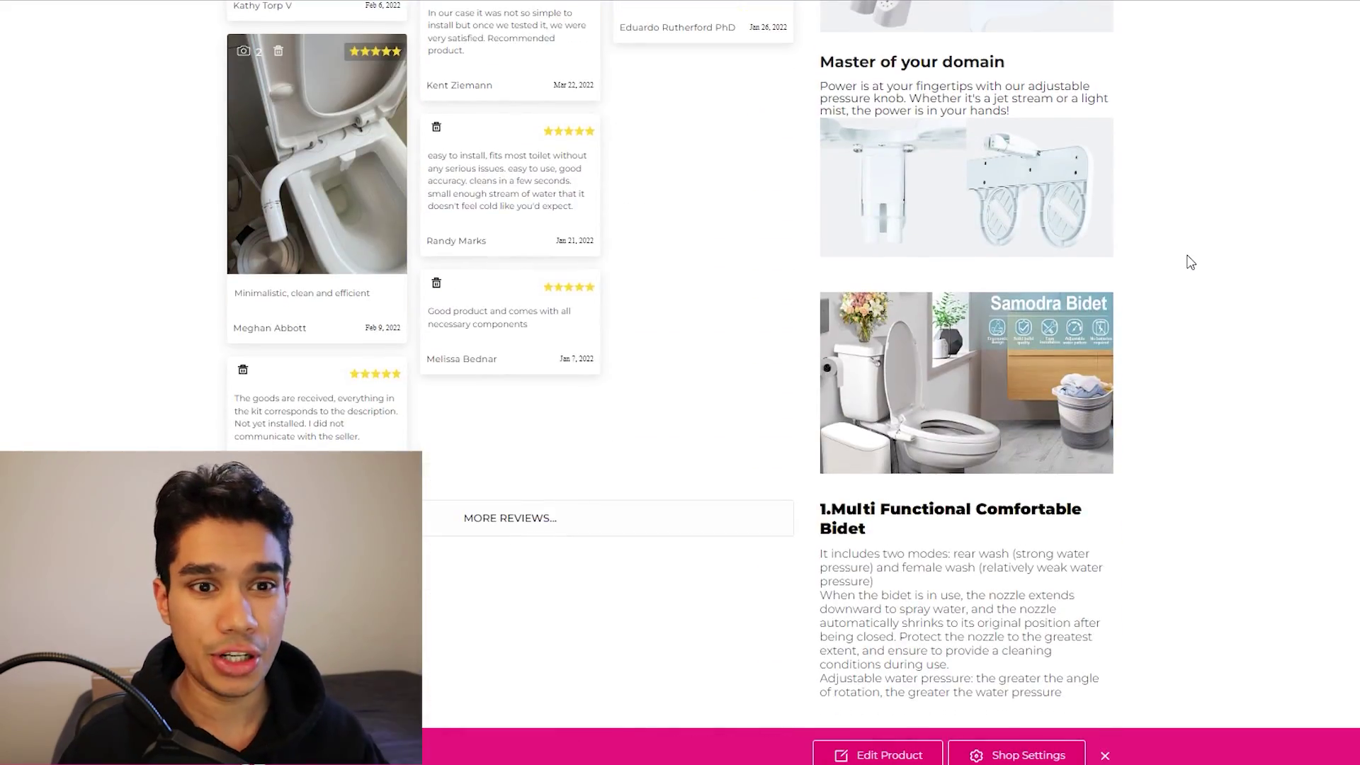
pyautogui.scroll(16, 1190, 262)
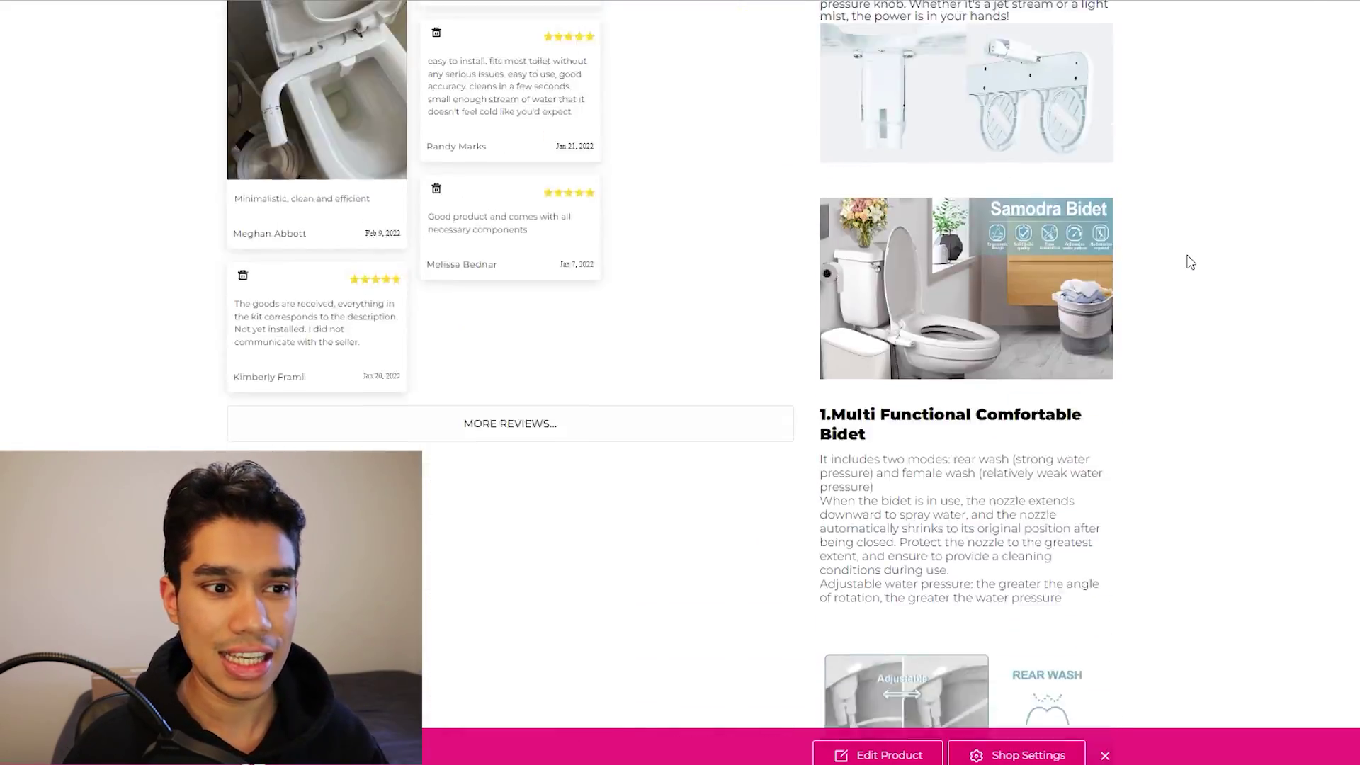
pyautogui.scroll(5, 552, 357)
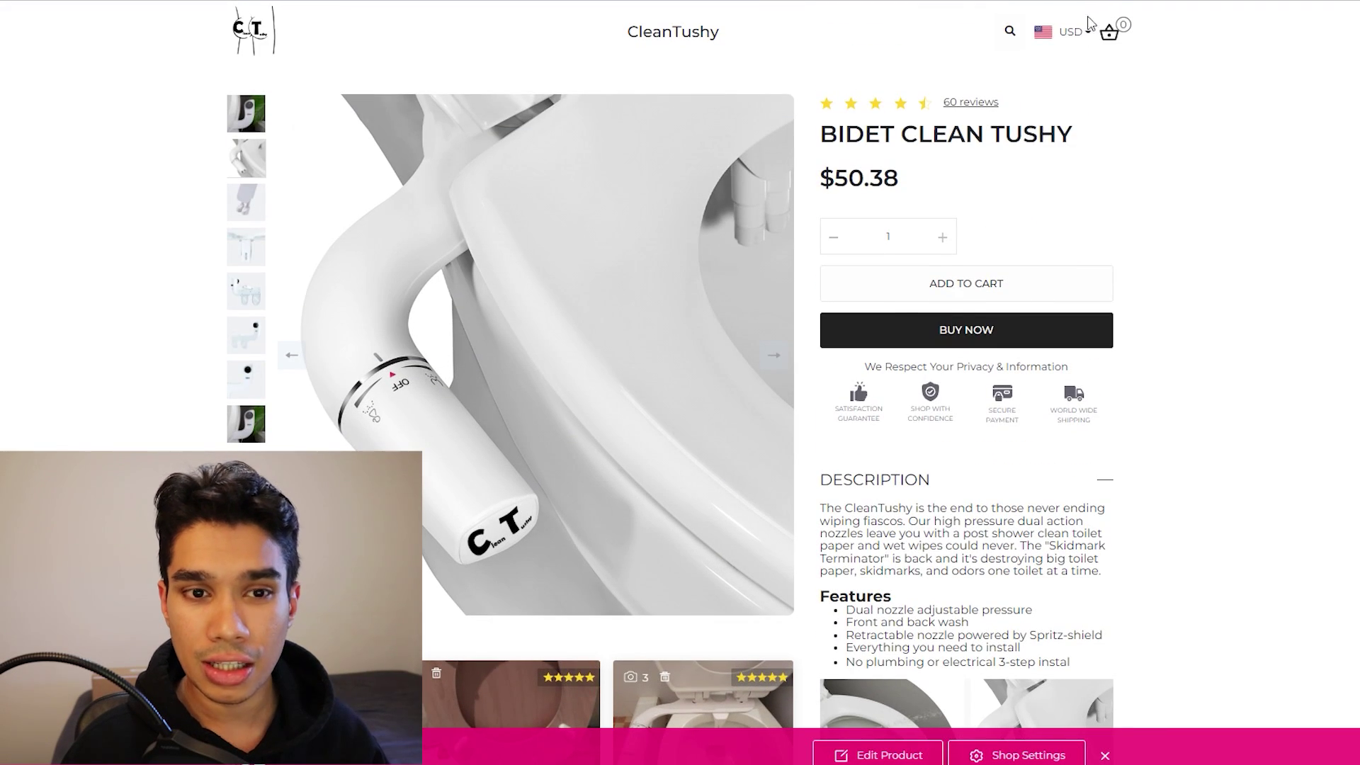
pyautogui.click(1076, 32)
pyautogui.scroll(-3, 1202, 204)
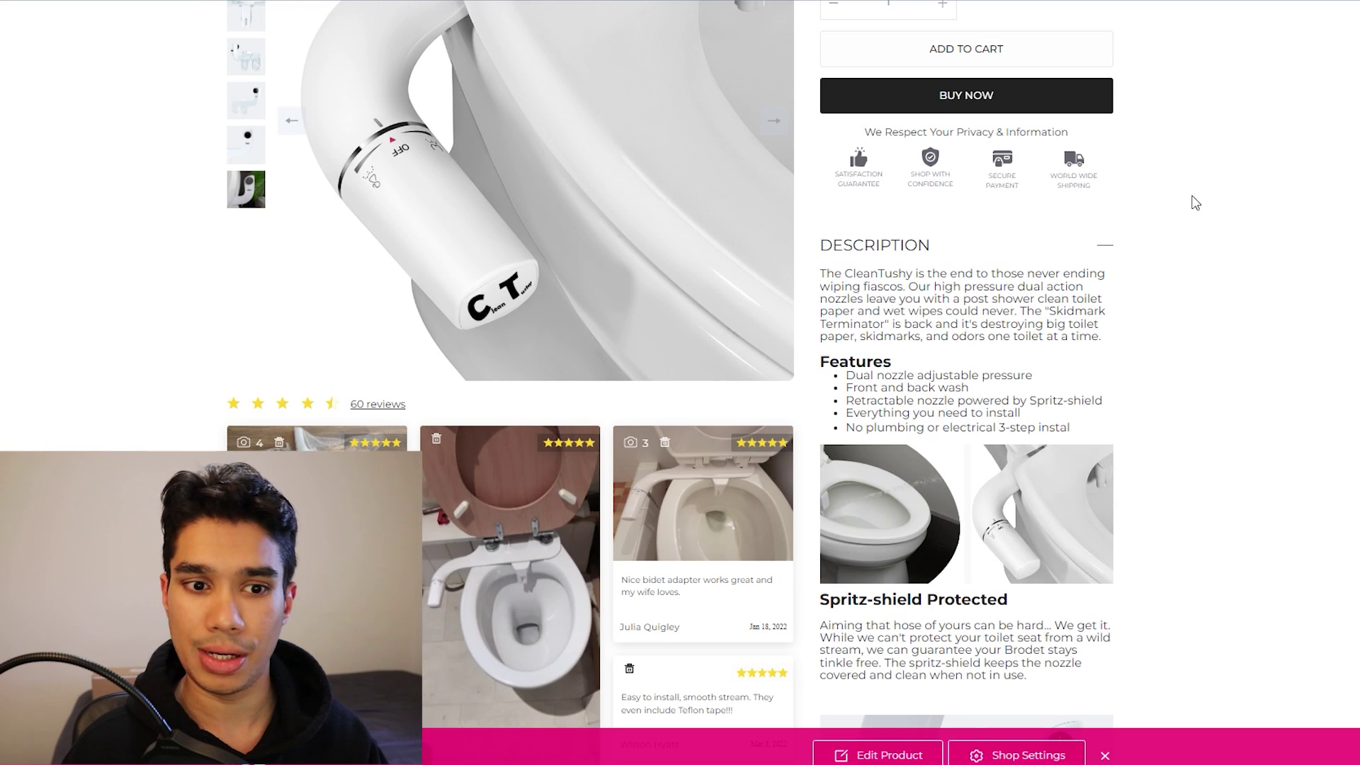
pyautogui.scroll(3, 1197, 204)
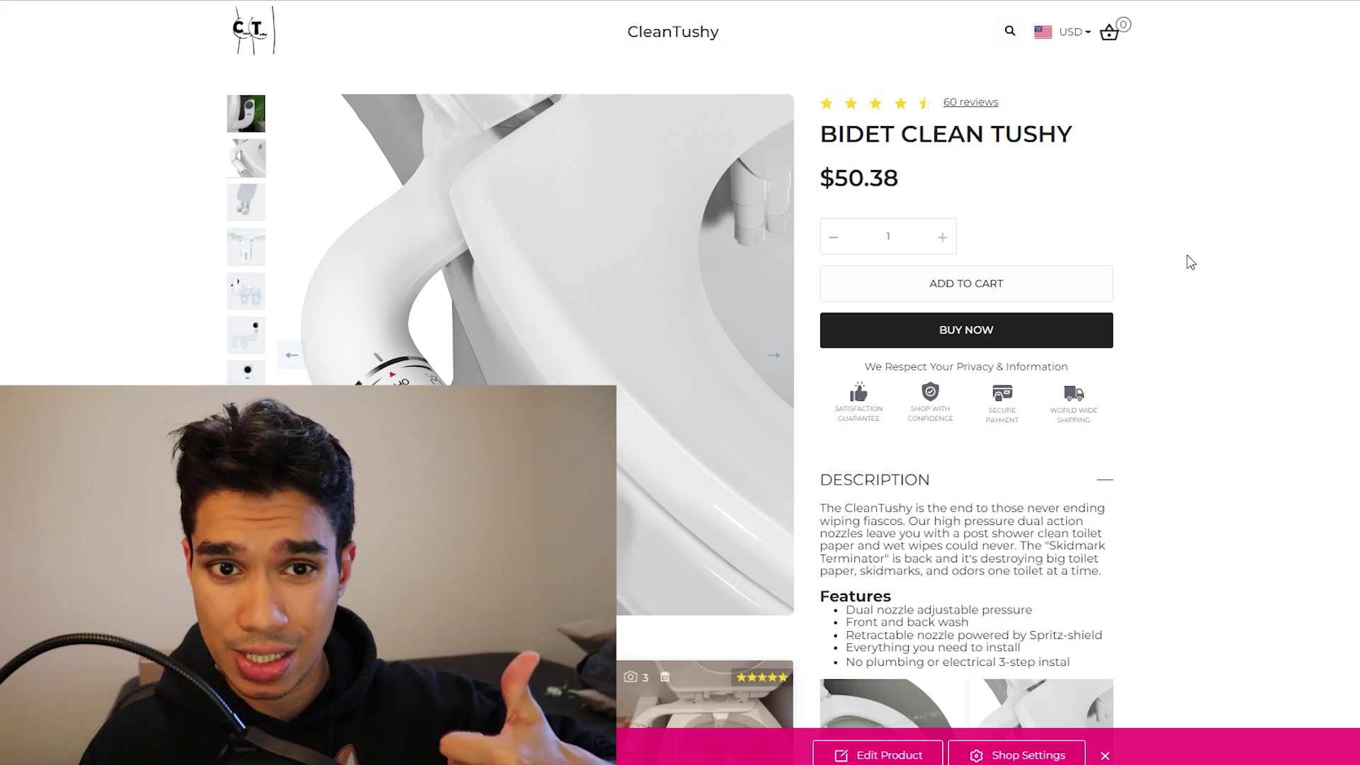
# Step: Review the bidet page again, rechecking the currency list and scrolling down the page
pyautogui.scroll(-6, 1190, 262)
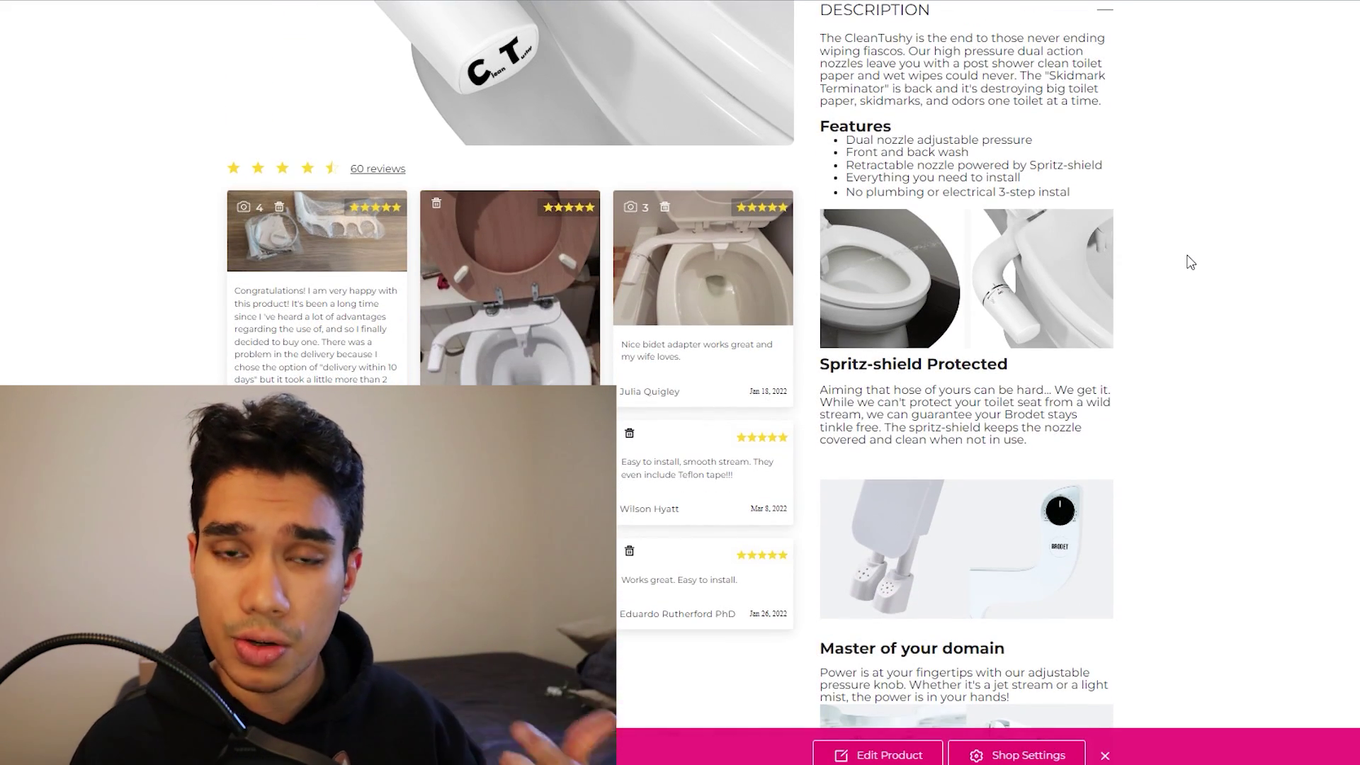
pyautogui.scroll(-8, 1190, 262)
pyautogui.scroll(-8, 1191, 262)
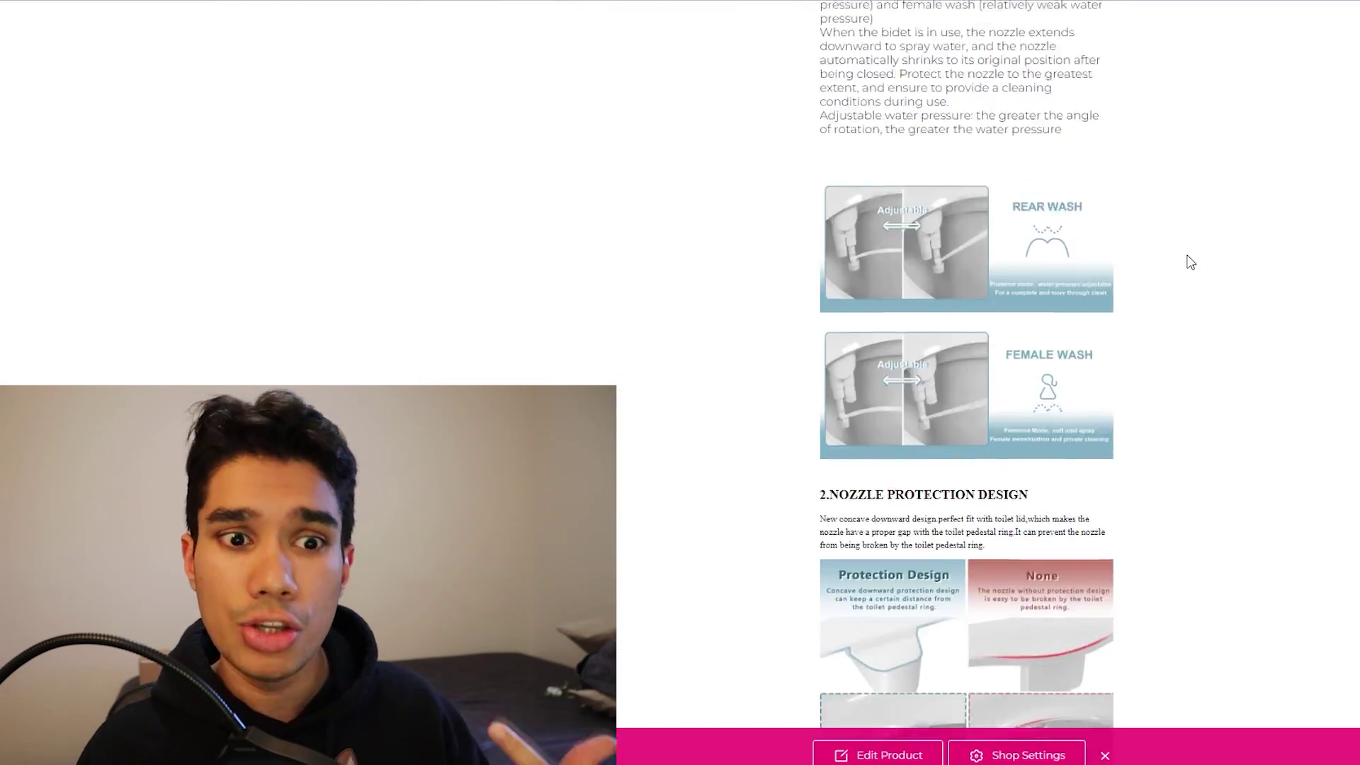
pyautogui.scroll(18, 1190, 263)
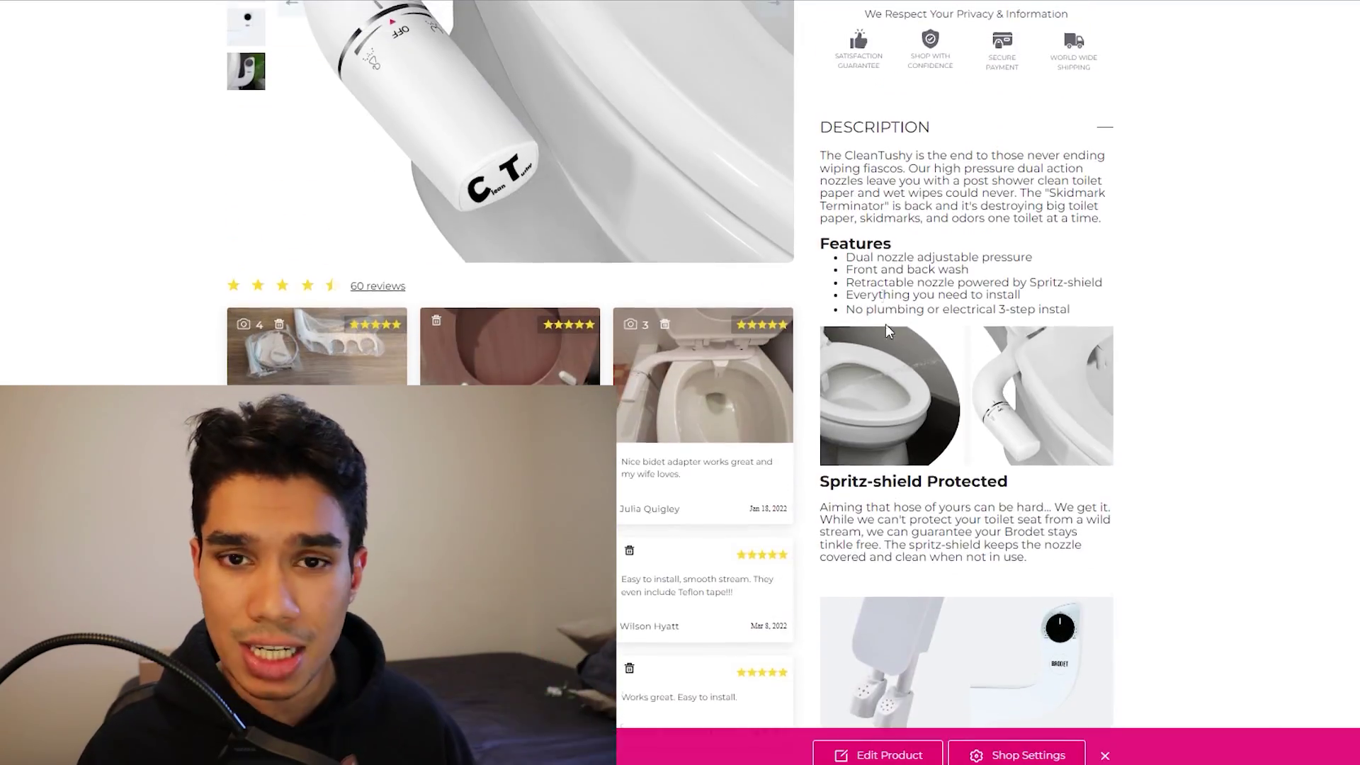
pyautogui.scroll(5, 1190, 262)
pyautogui.click(1075, 31)
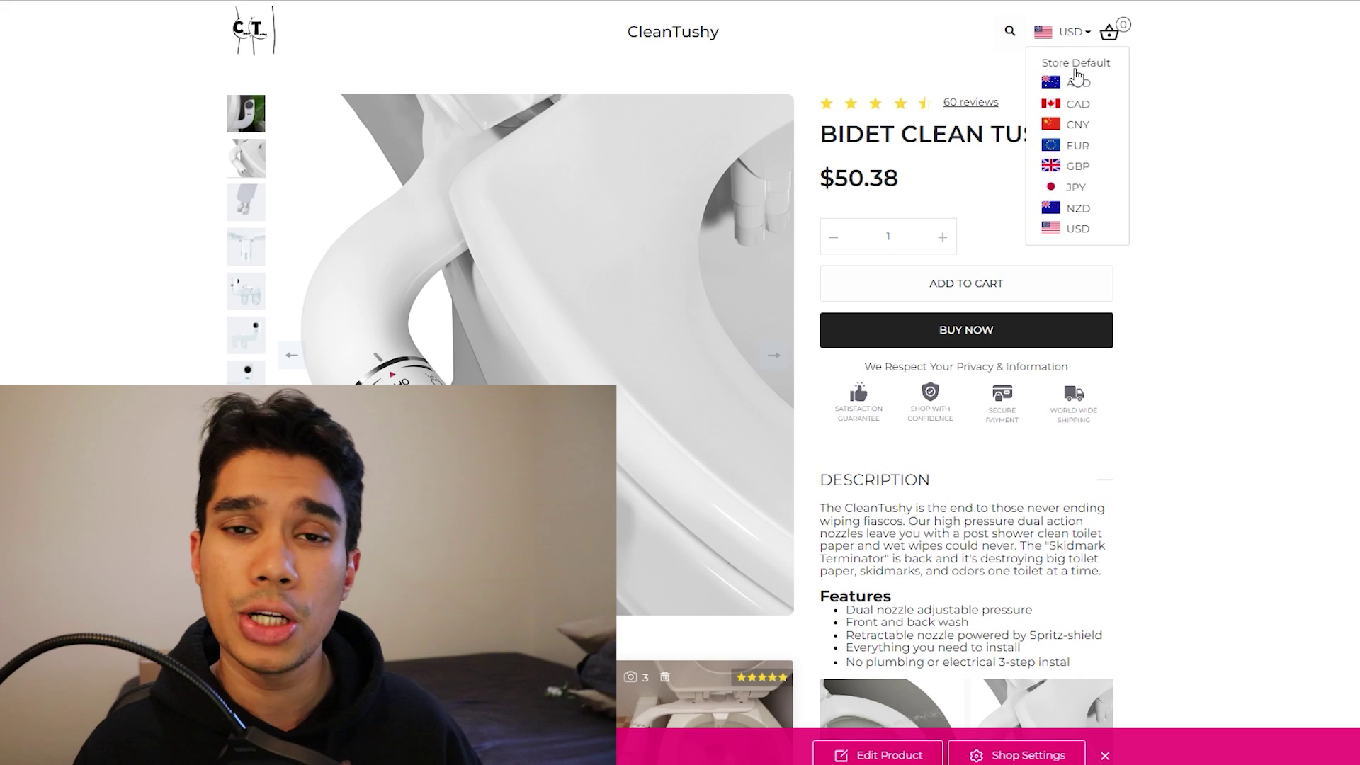
pyautogui.scroll(-3, 1198, 177)
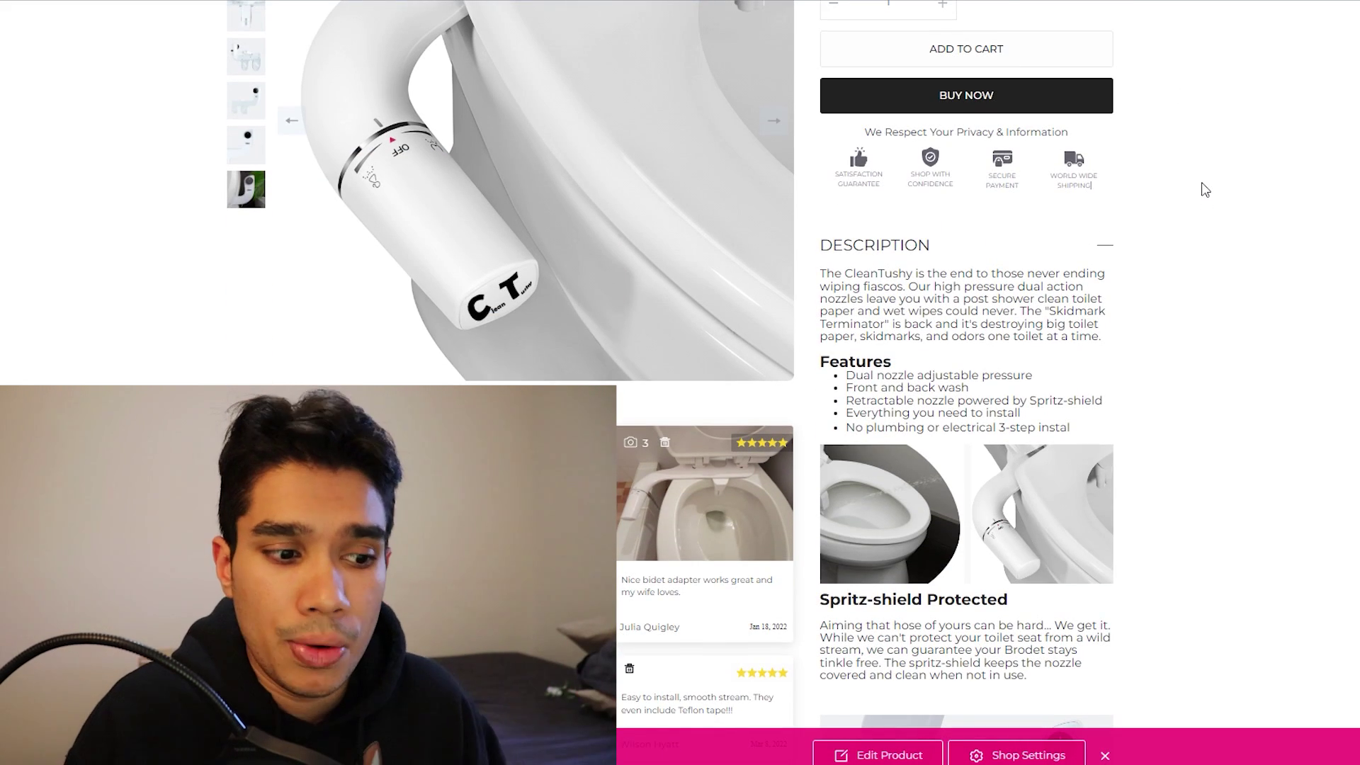
pyautogui.scroll(3, 1196, 203)
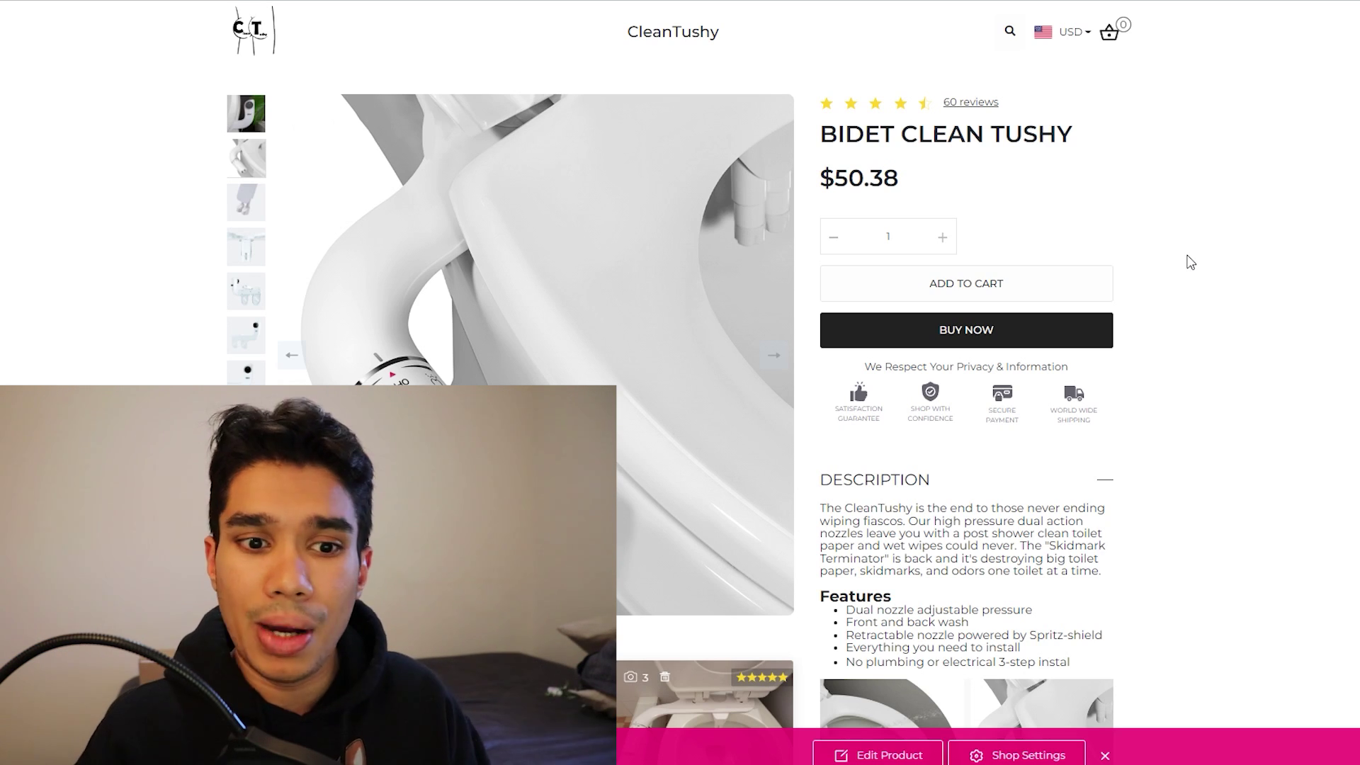
pyautogui.scroll(-6, 1191, 262)
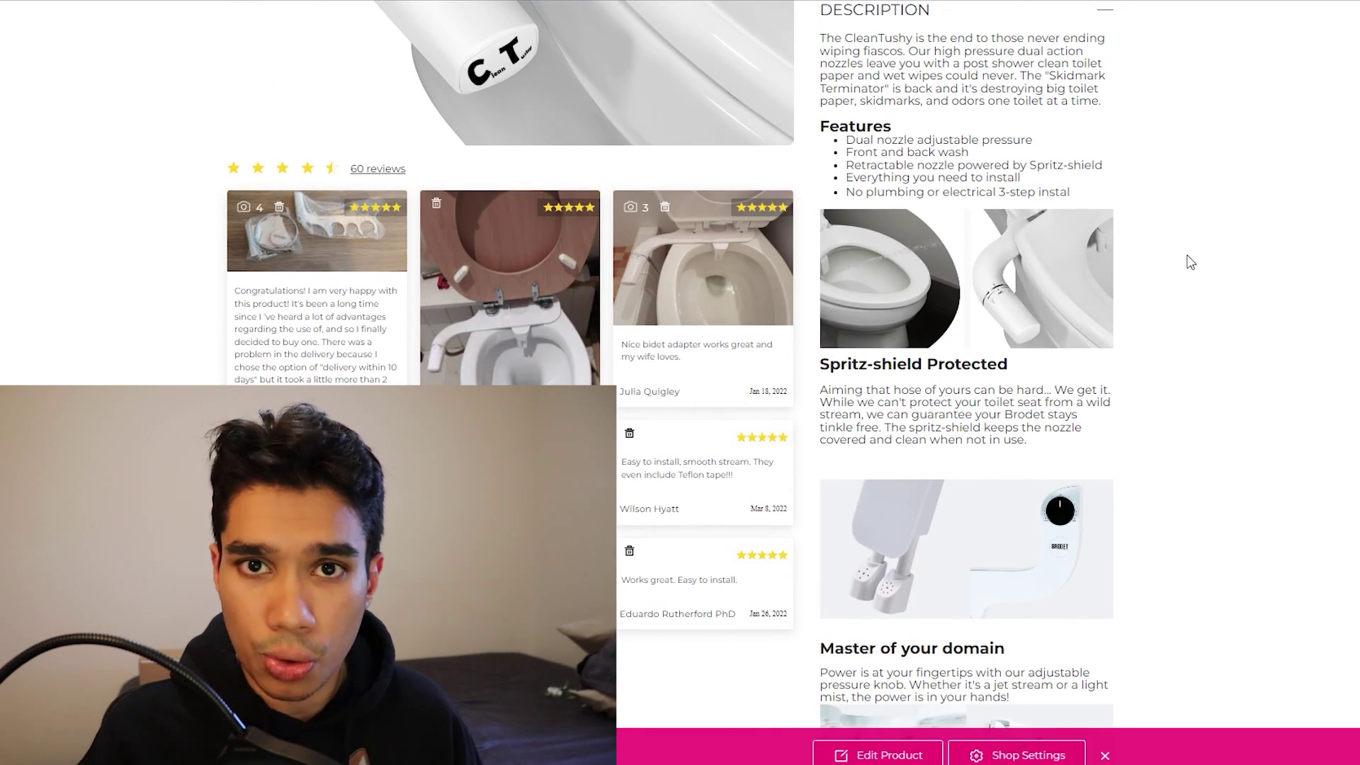
pyautogui.scroll(-12, 1191, 262)
pyautogui.scroll(-8, 1191, 263)
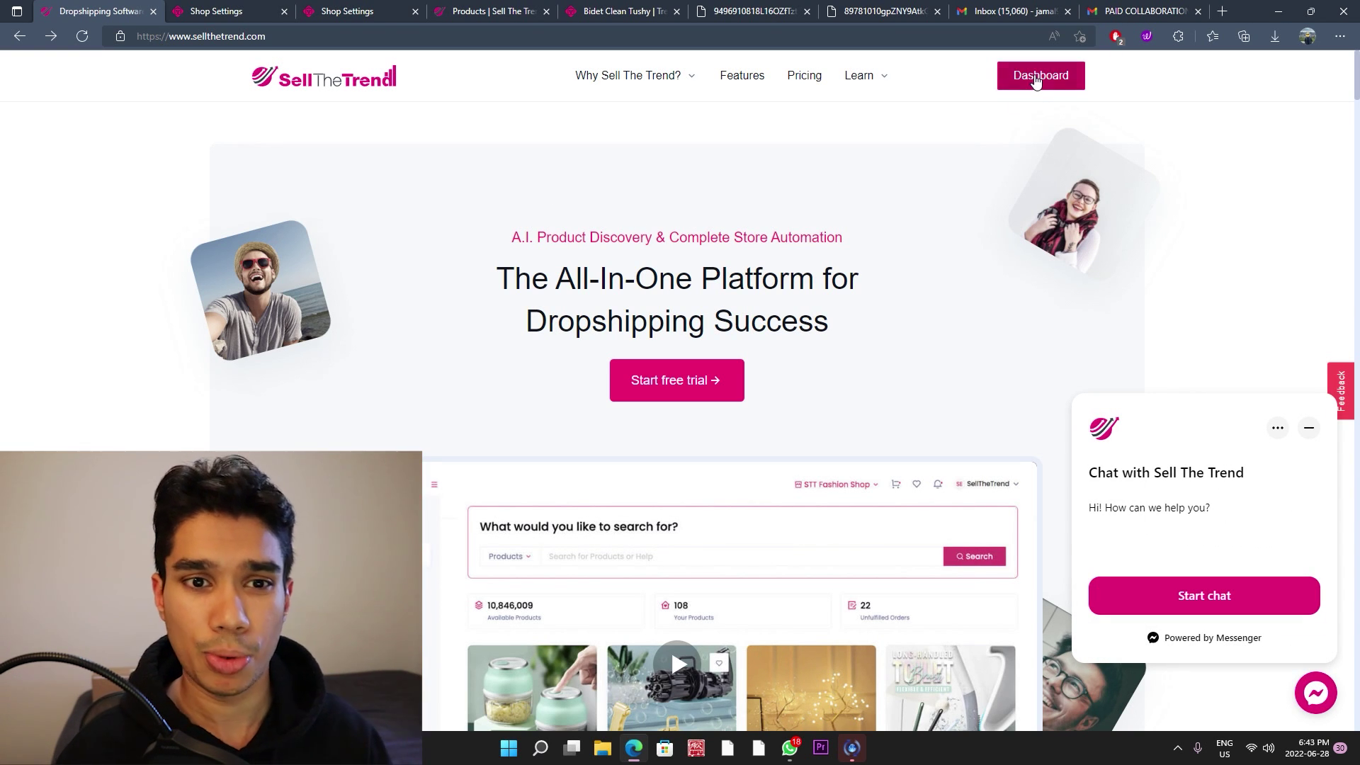
# Step: From the dashboard, view the CleanTushy shop's General Settings and Shop Home
pyautogui.click(1035, 81)
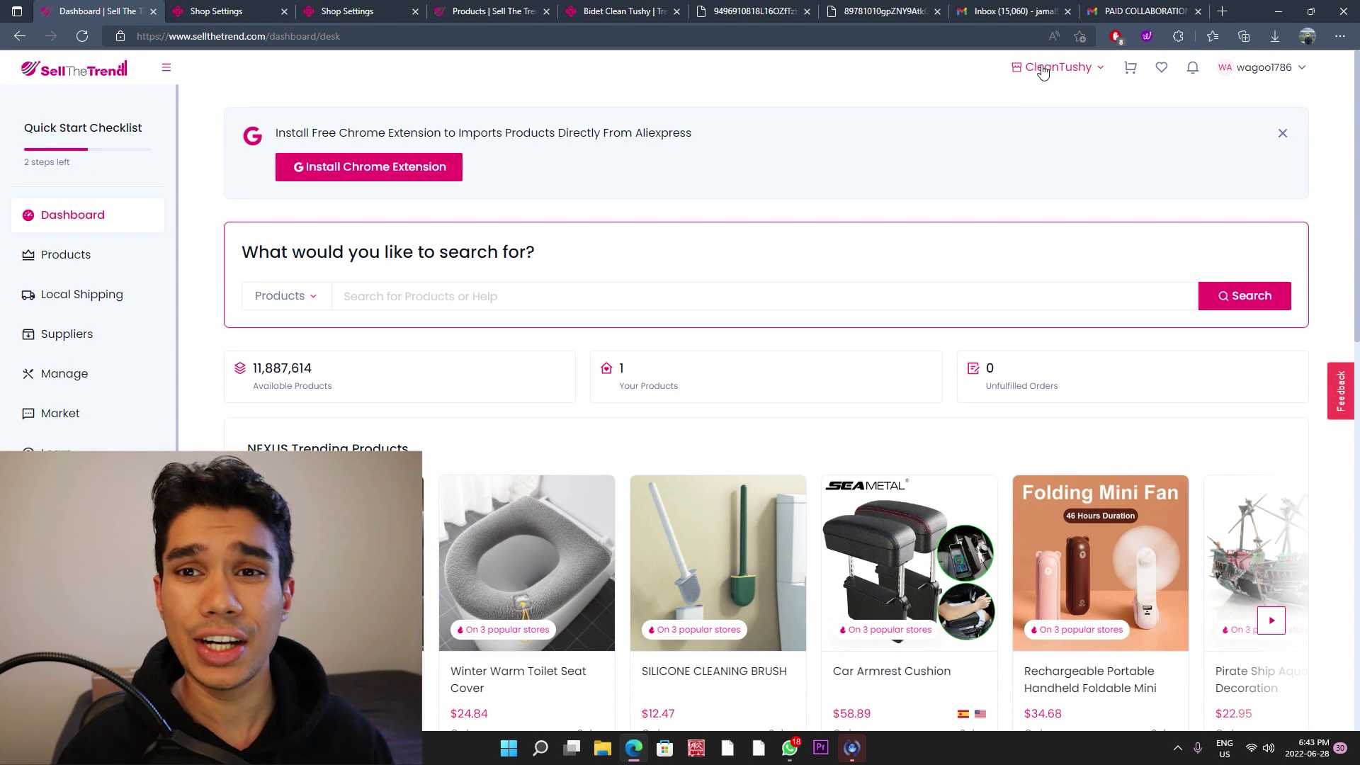
pyautogui.click(1089, 68)
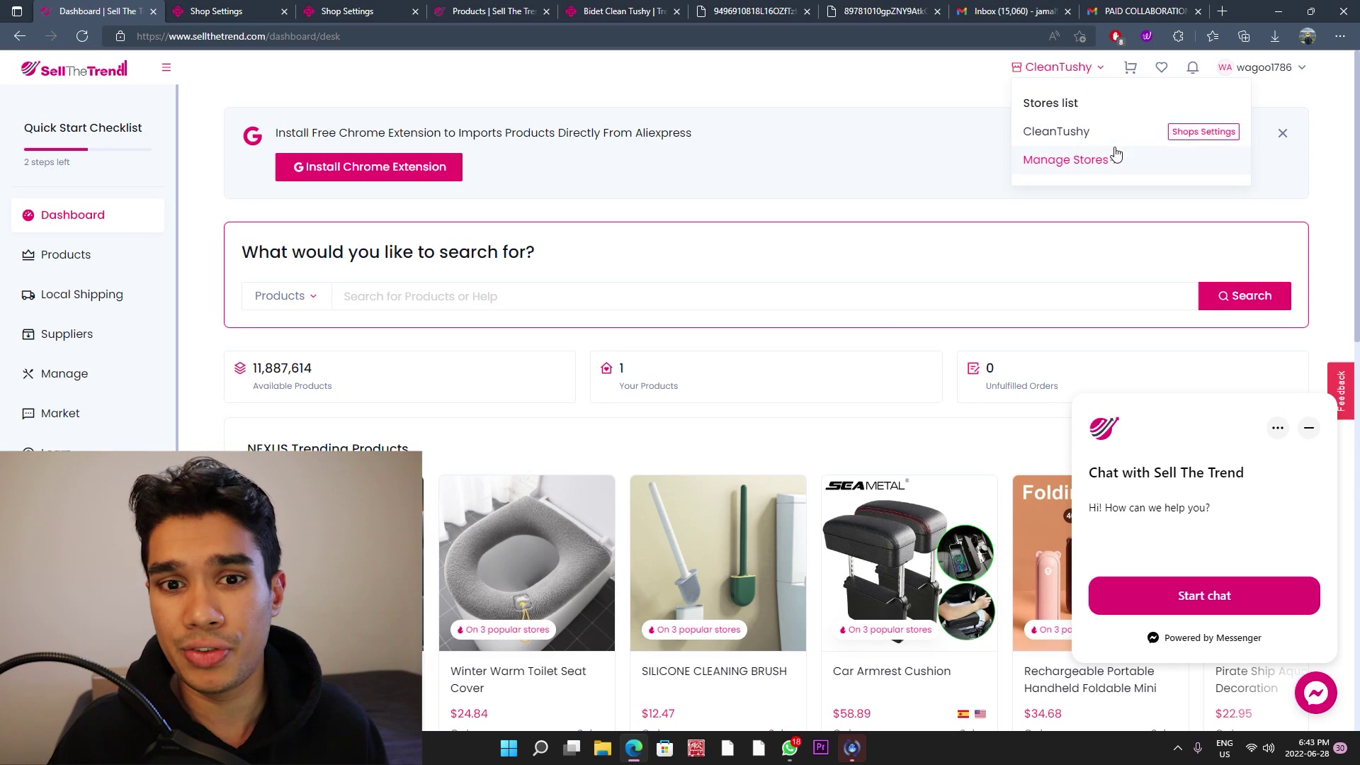
pyautogui.click(1204, 131)
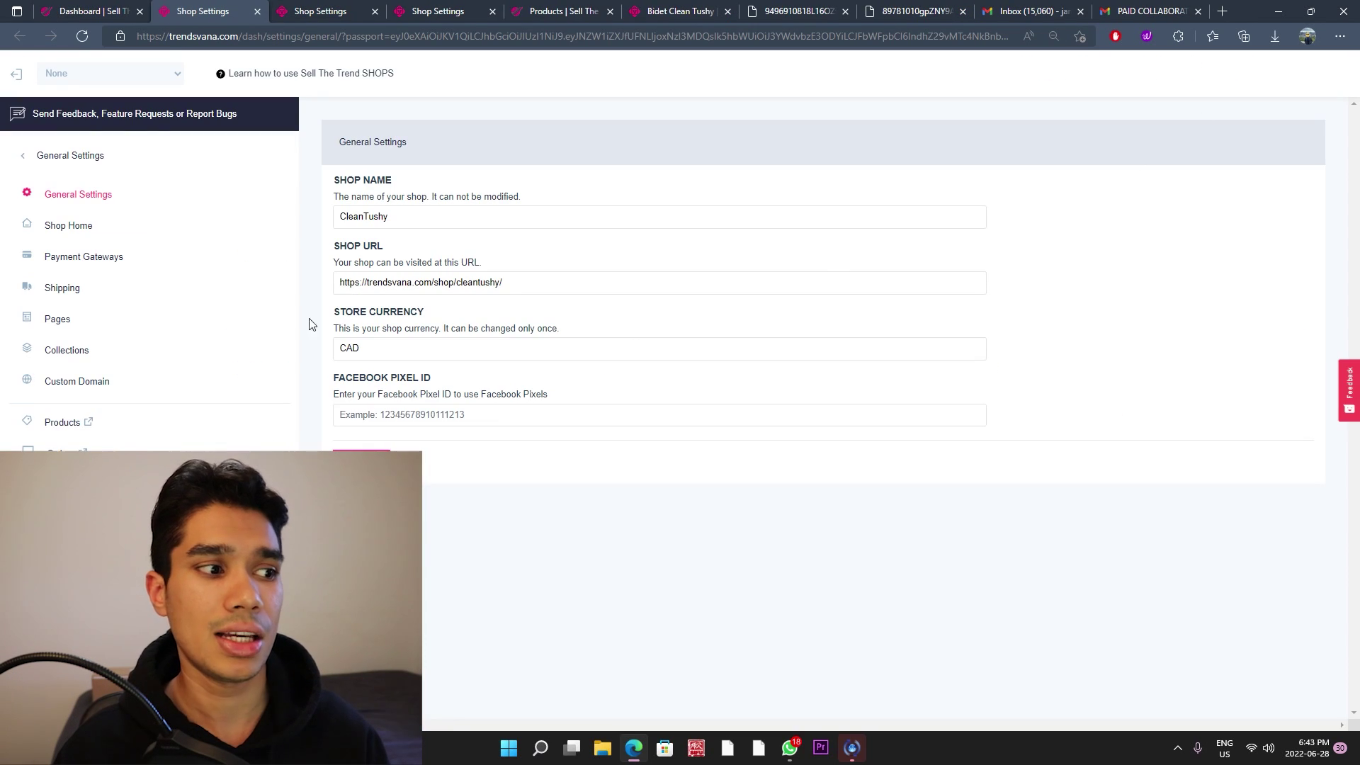
pyautogui.click(80, 225)
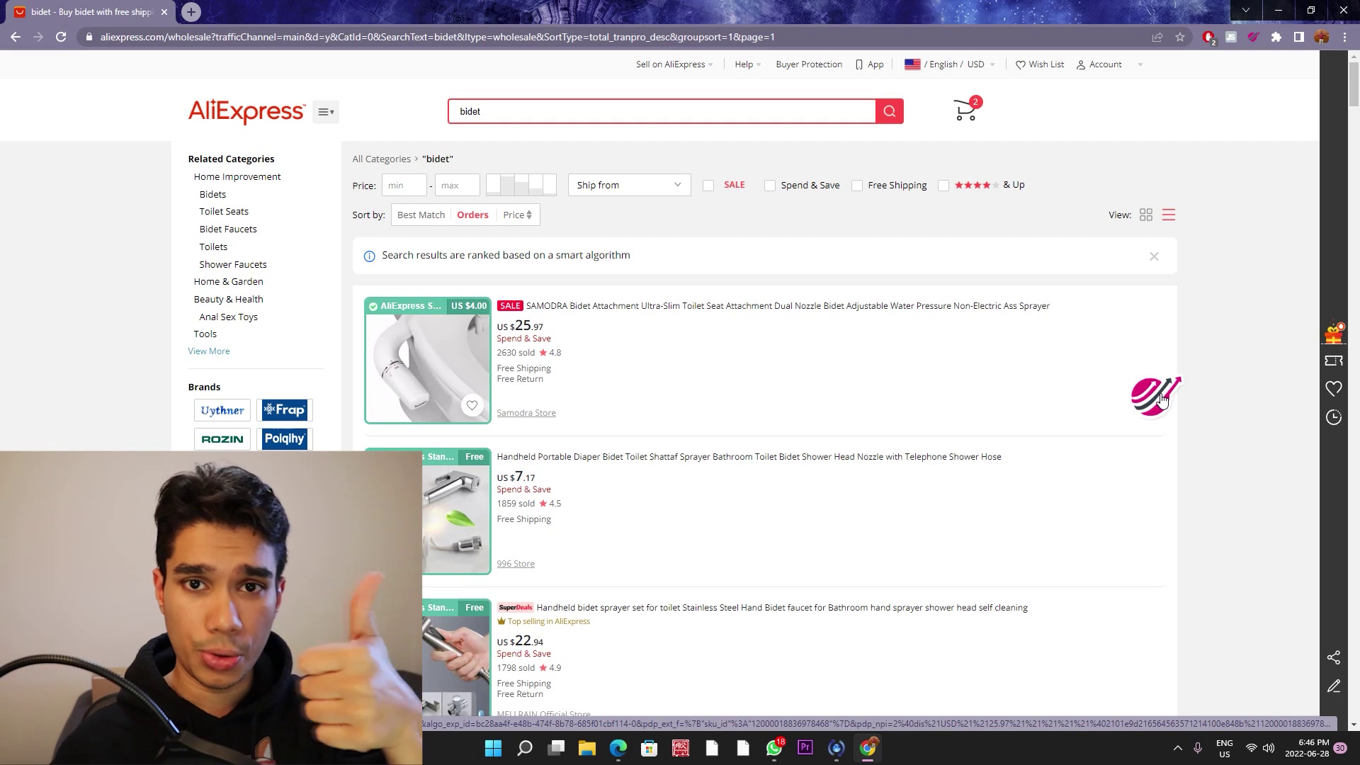
# Step: Add the SAMODRA bidet attachment to the import list and start its Push to Store form
pyautogui.click(1162, 399)
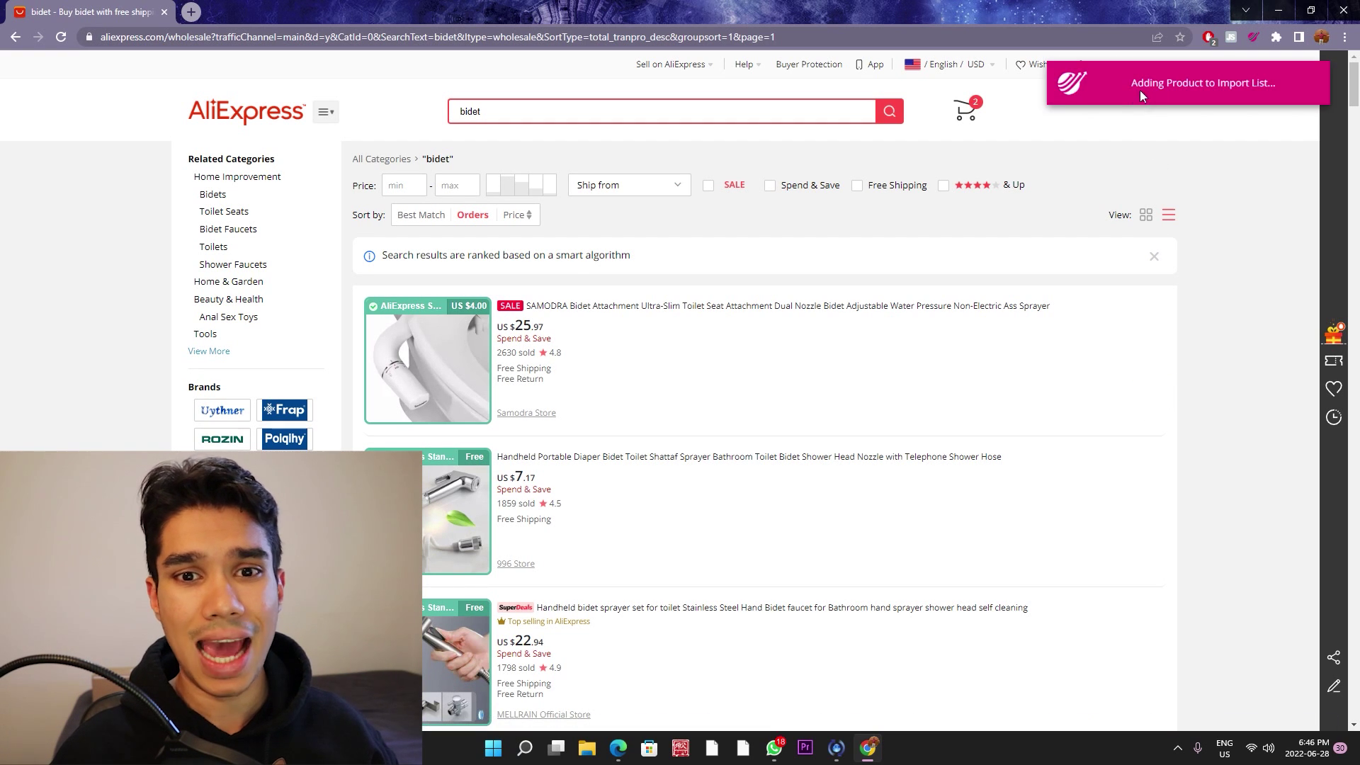
pyautogui.click(1266, 87)
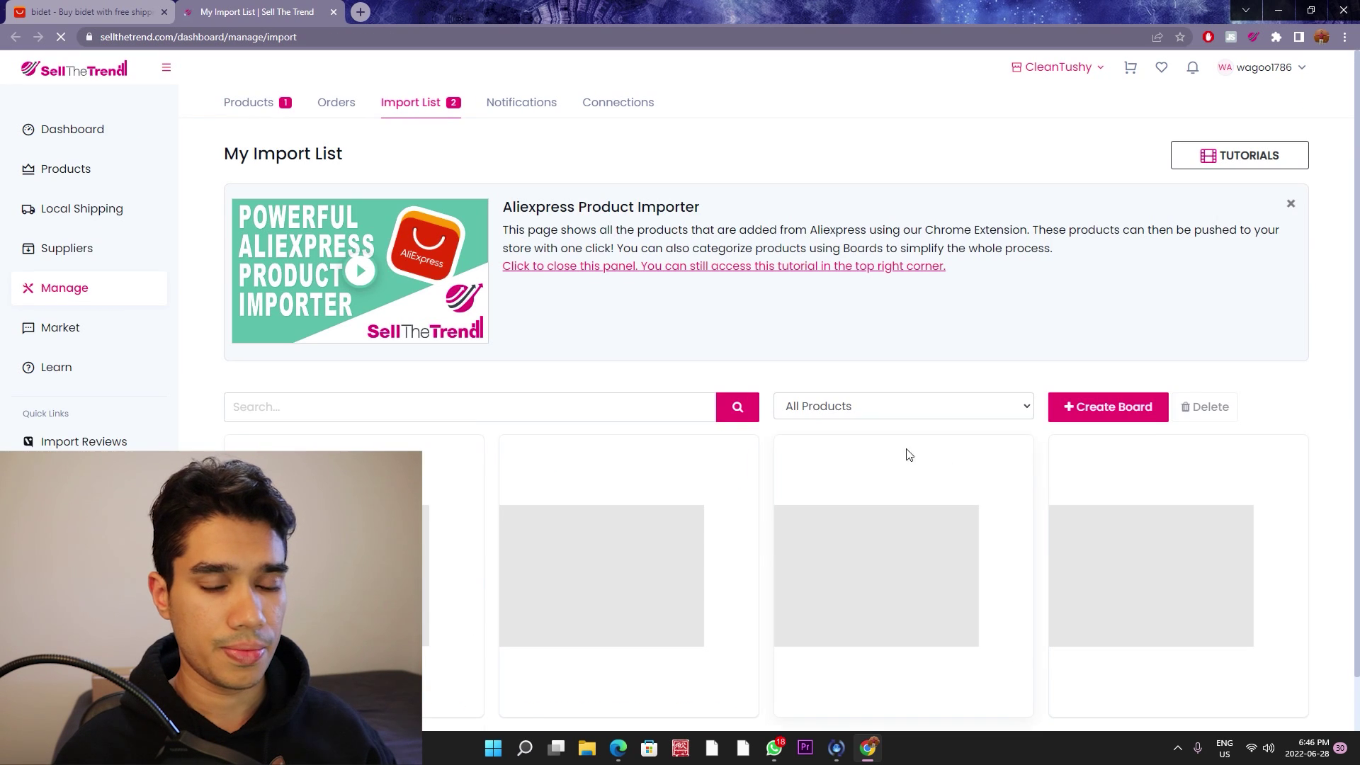
pyautogui.scroll(-2, 850, 496)
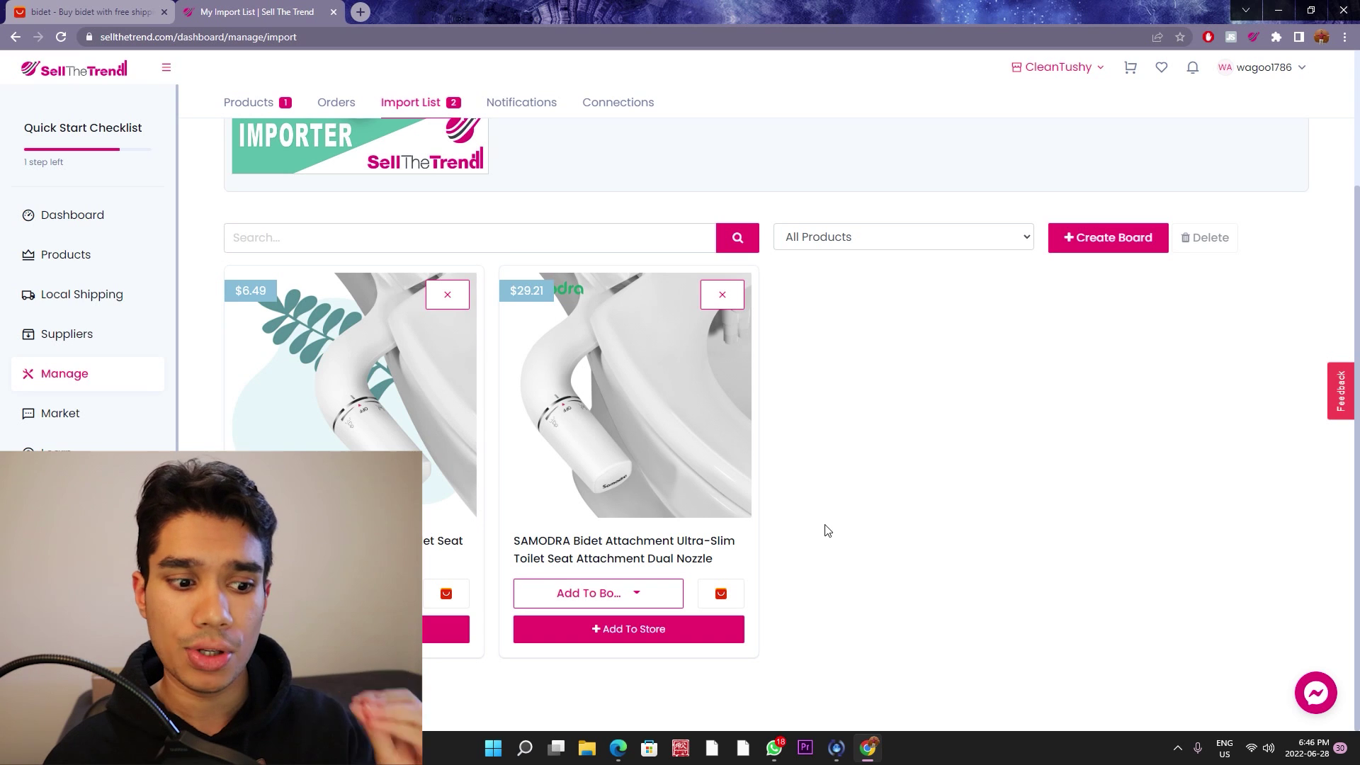
pyautogui.click(647, 633)
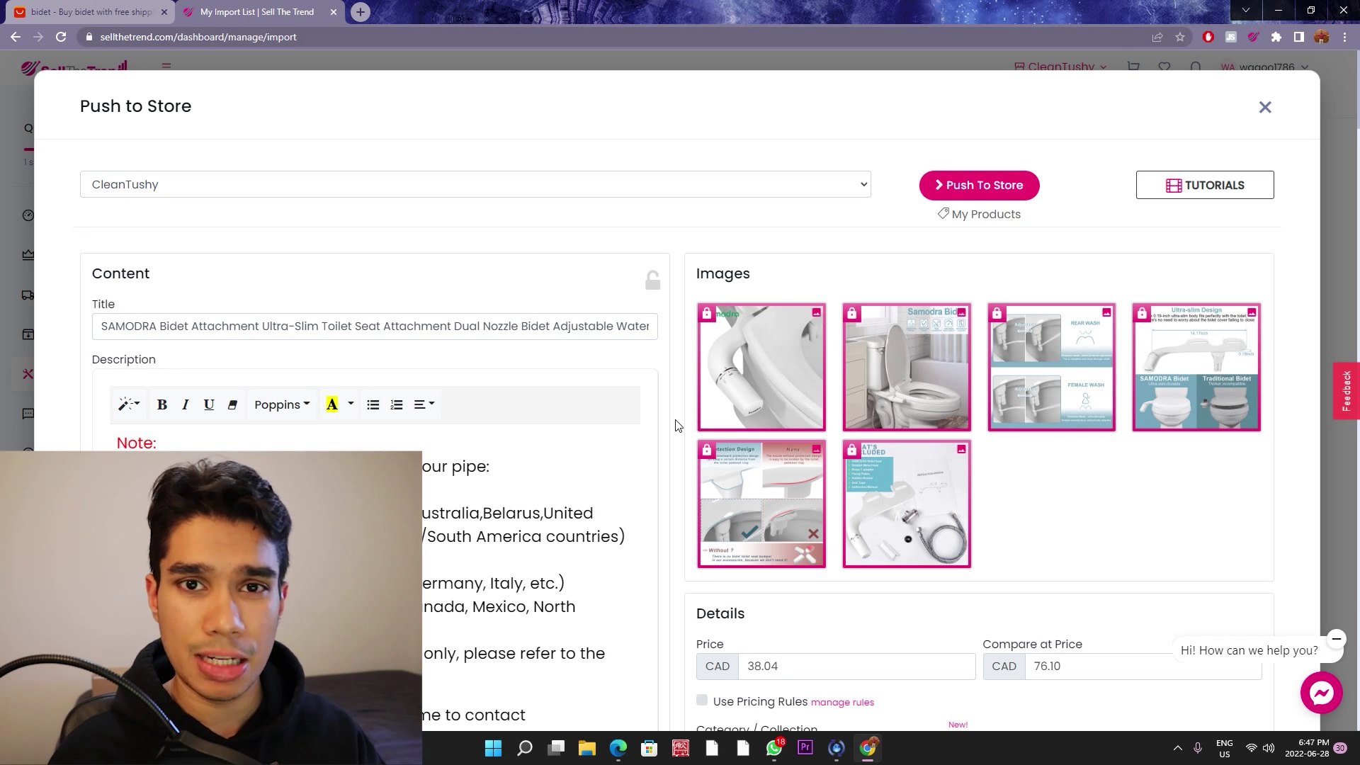
# Step: Review the SAMODRA Push to Store dialog and push the product into the CleanTushy store
pyautogui.scroll(-2, 678, 394)
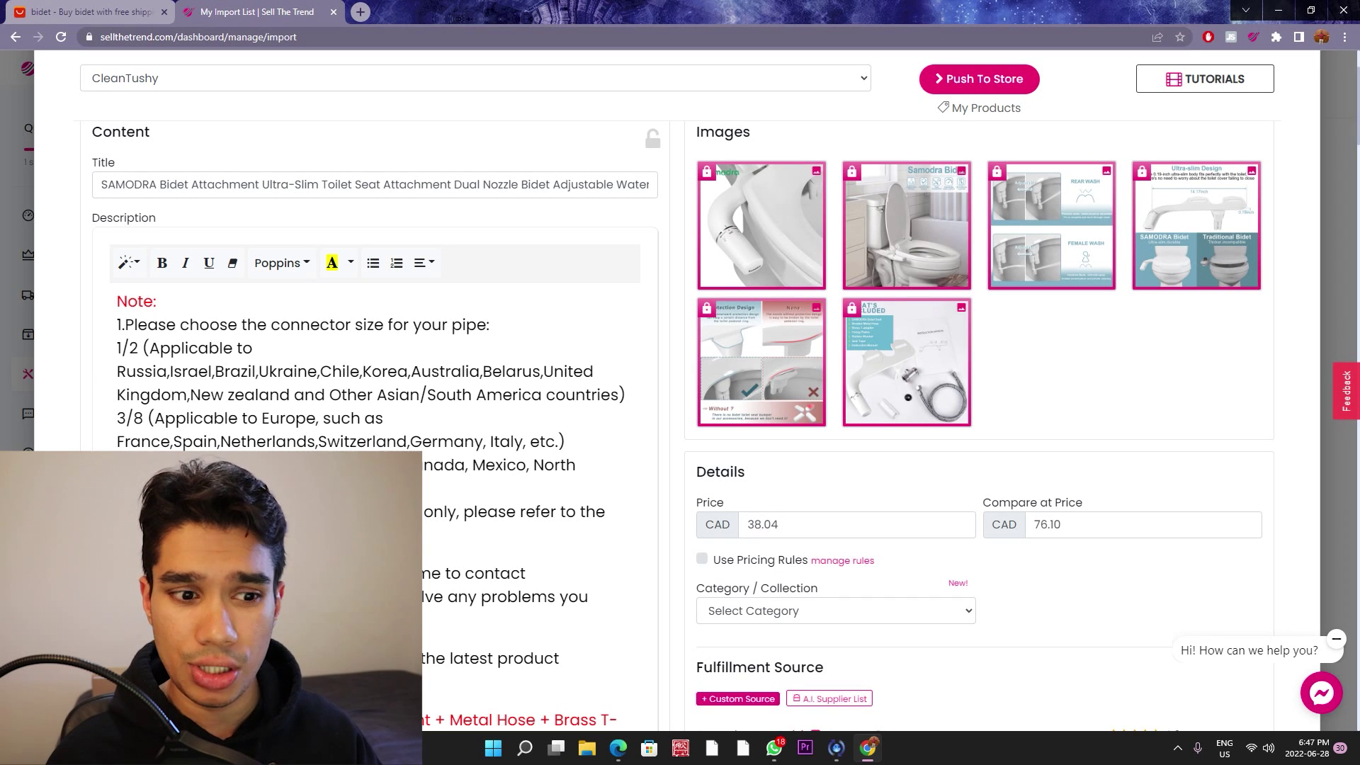
pyautogui.scroll(2, 442, 444)
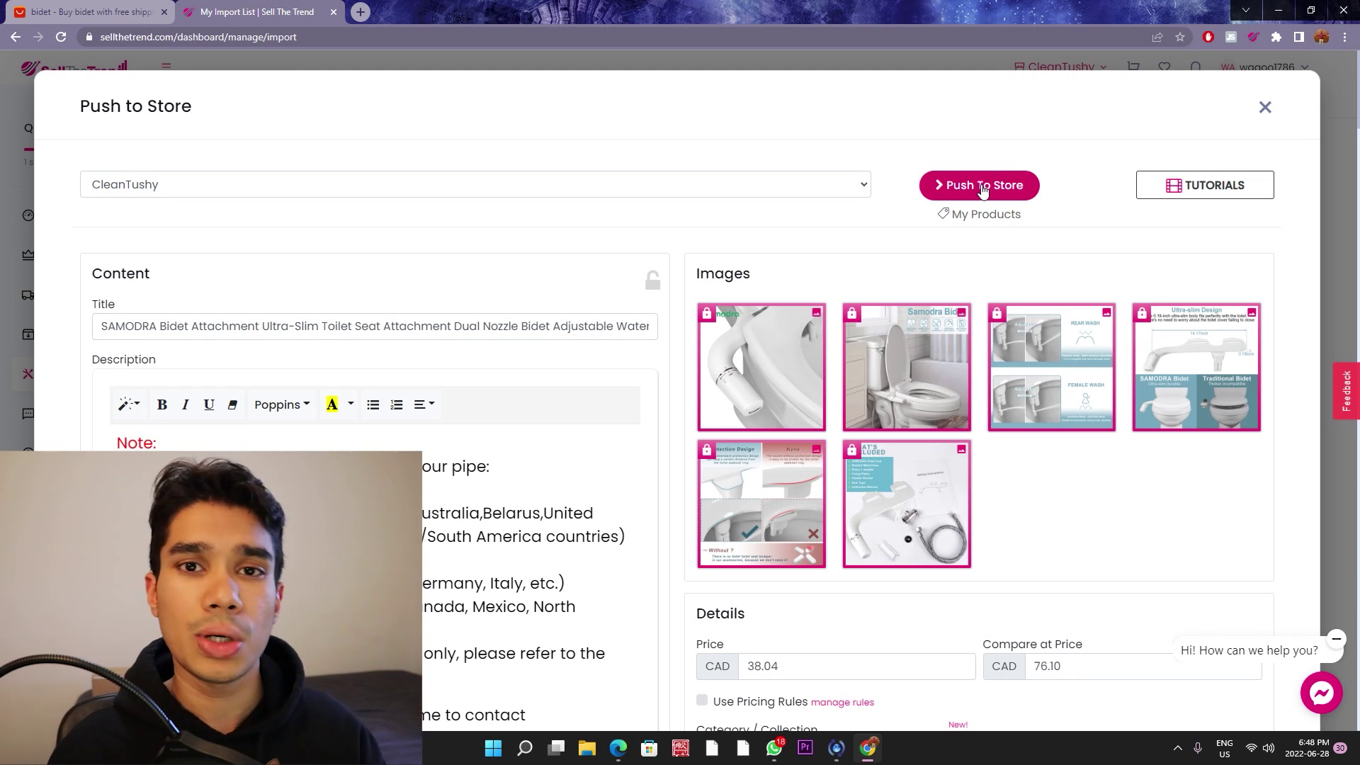
pyautogui.click(983, 187)
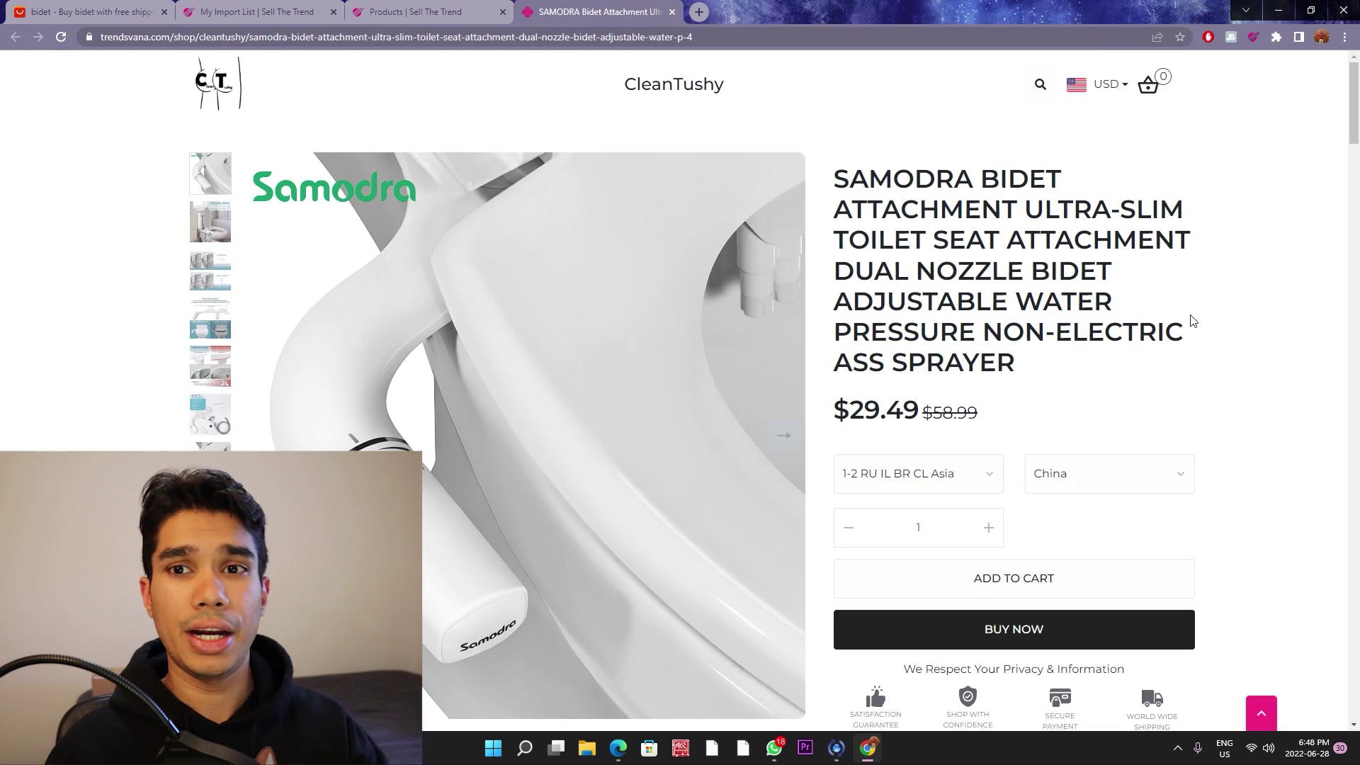
pyautogui.scroll(-1, 1193, 321)
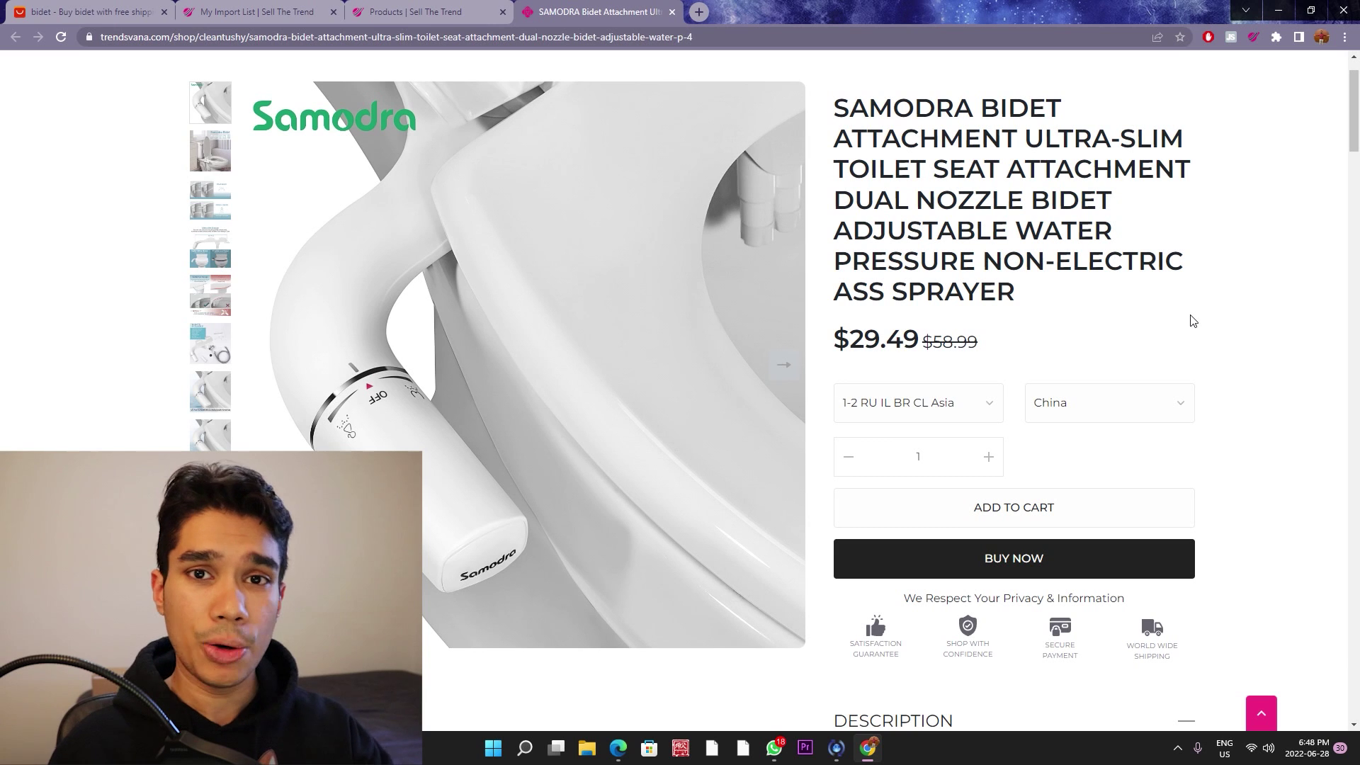
# Step: Inspect the live bidet page's connector-size and ships-from dropdowns, then go back to Products
pyautogui.scroll(-3, 1196, 313)
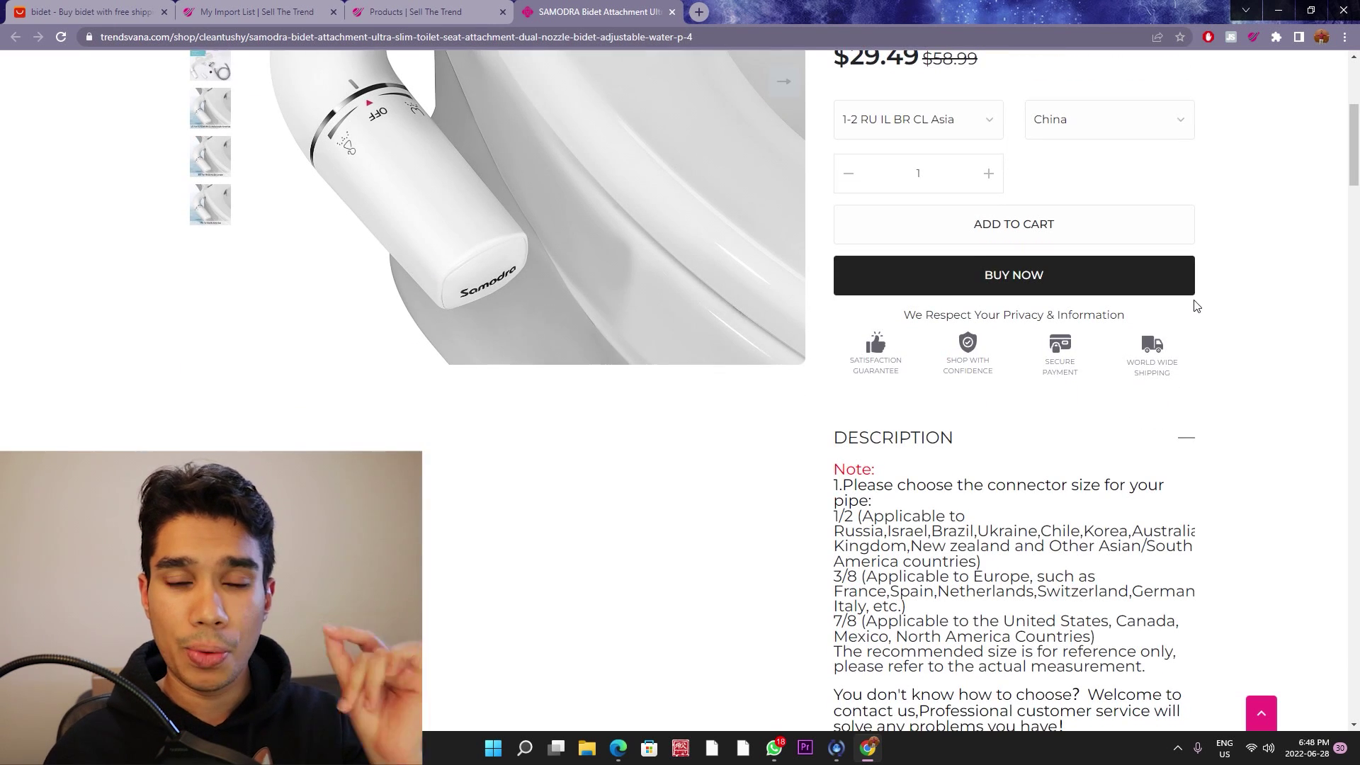
pyautogui.scroll(1, 1221, 319)
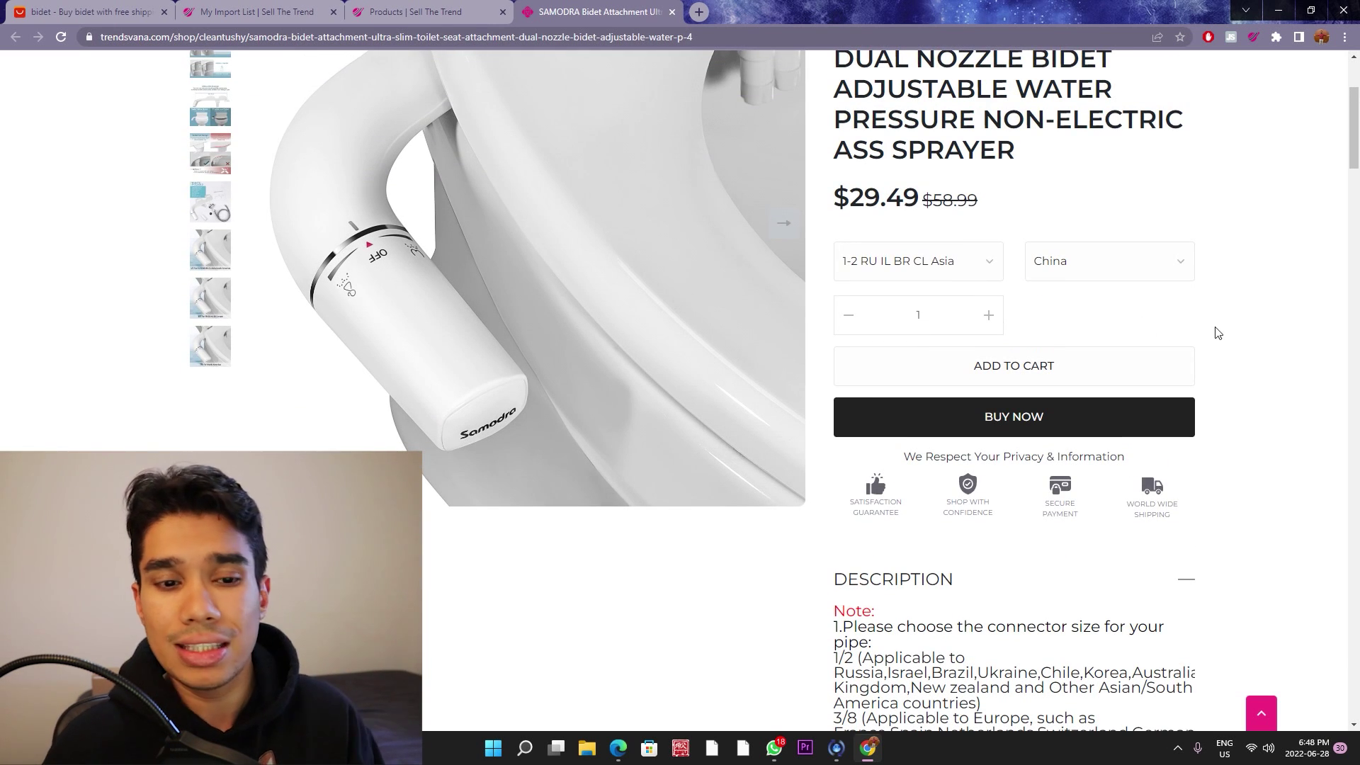
pyautogui.scroll(1, 1158, 309)
pyautogui.scroll(2, 1162, 301)
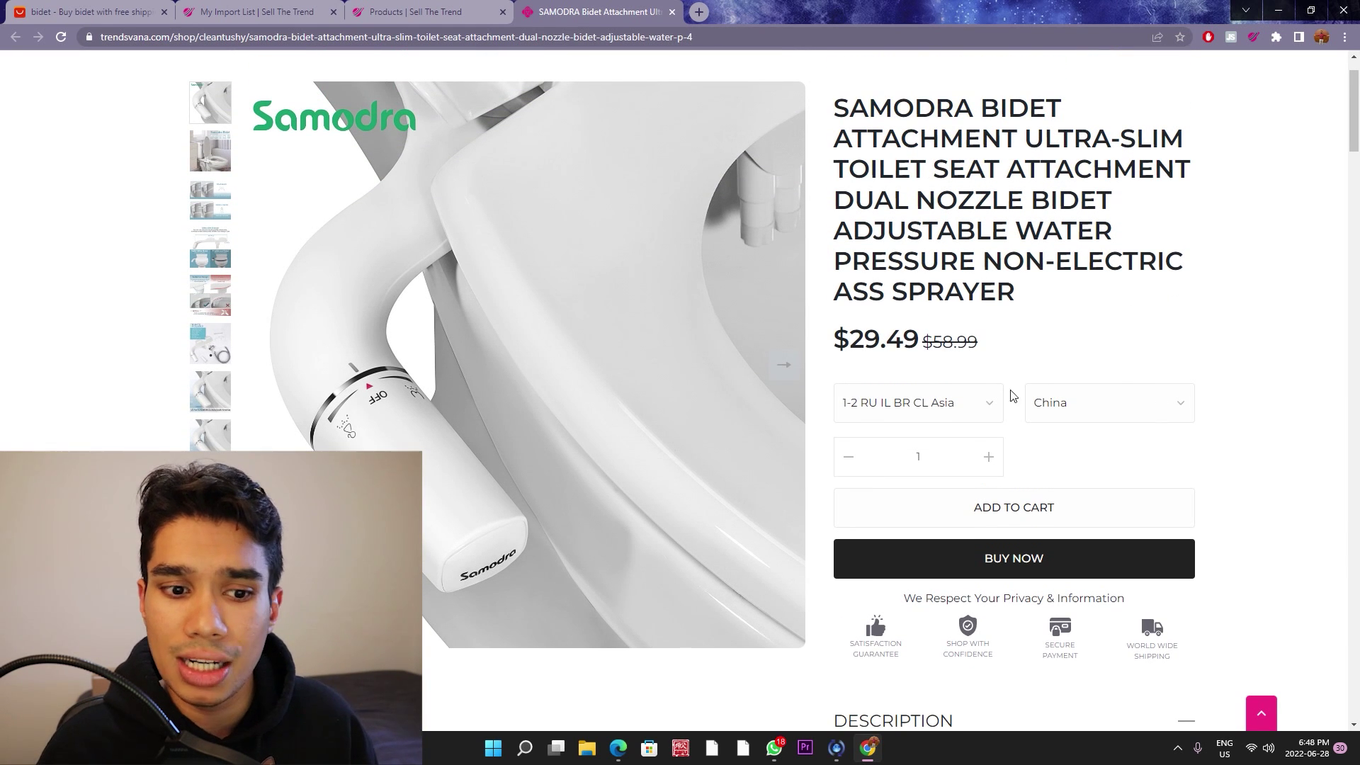
pyautogui.click(989, 402)
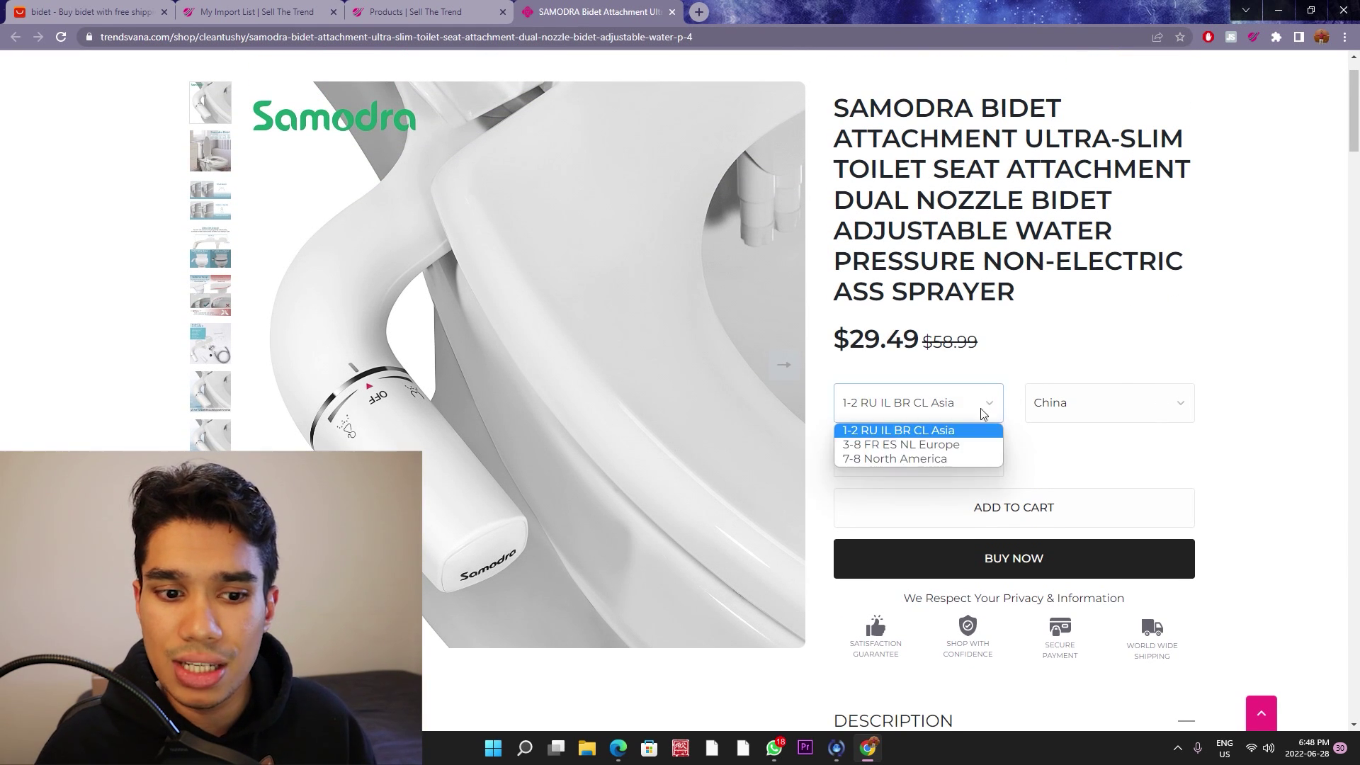
pyautogui.click(1088, 417)
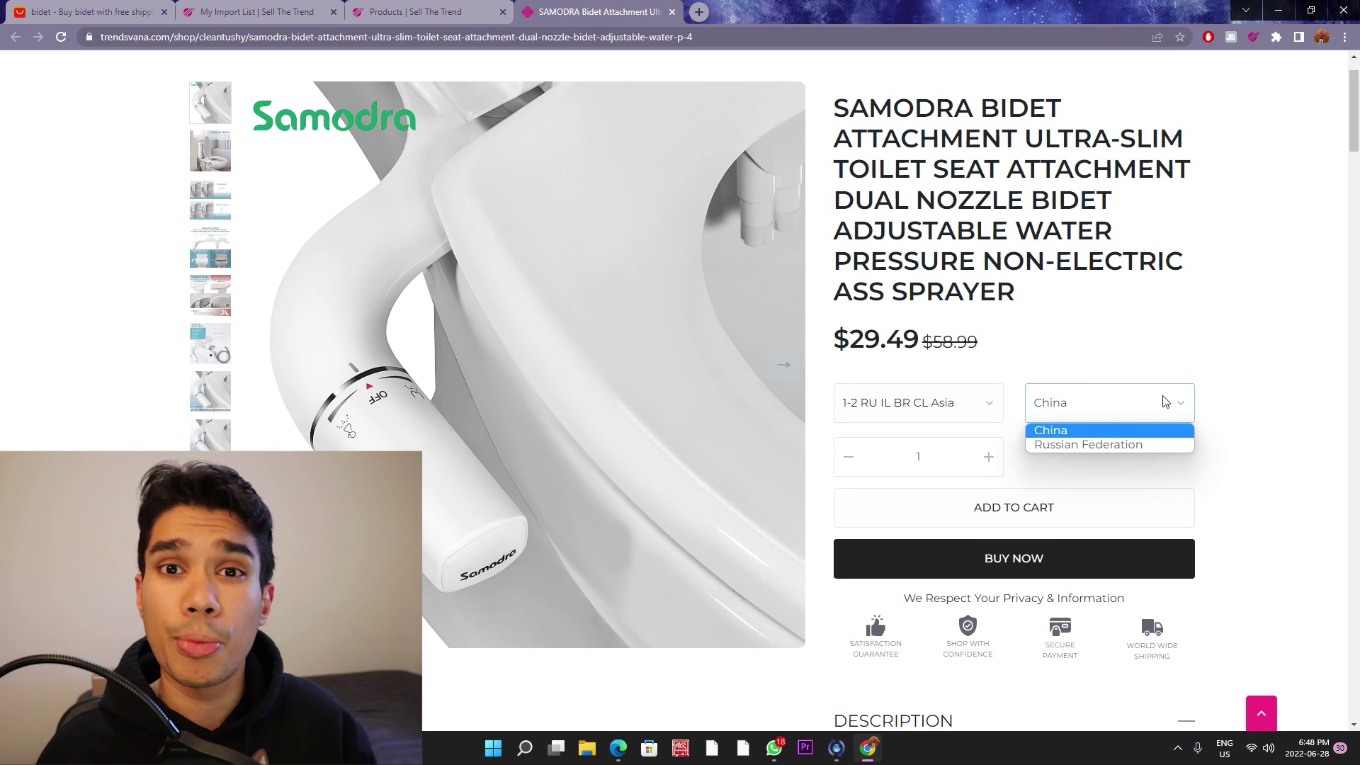
pyautogui.click(1193, 282)
pyautogui.scroll(-4, 1146, 326)
pyautogui.scroll(5, 1075, 325)
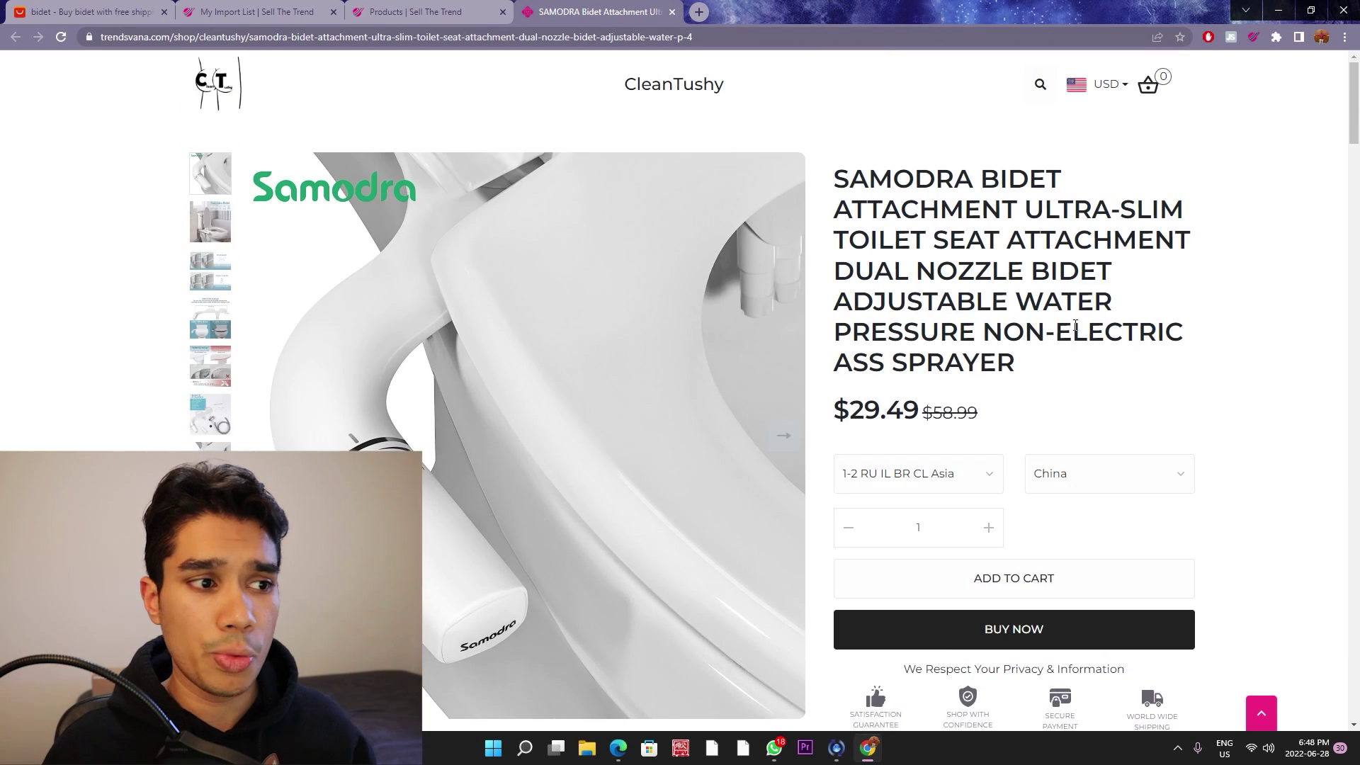
pyautogui.click(435, 8)
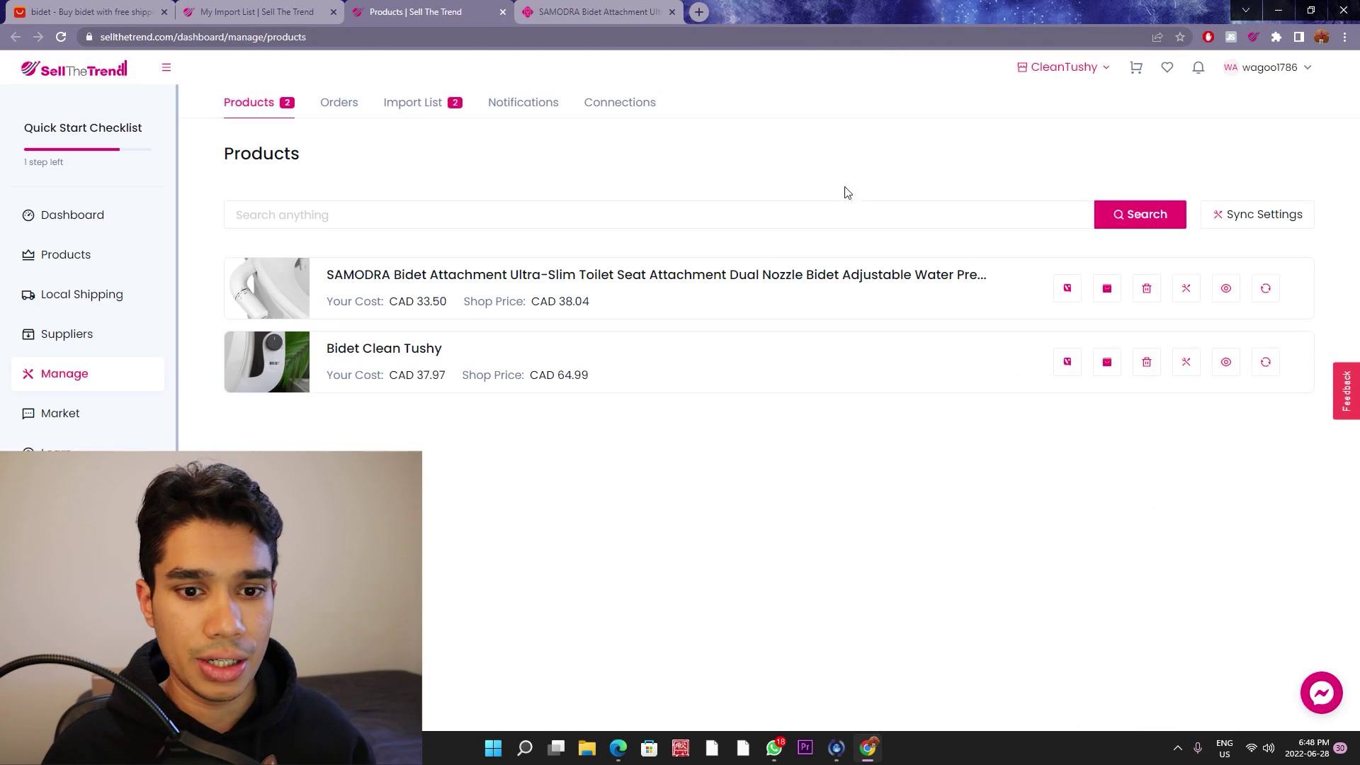
# Step: Open the bidet in the store editor and delete its extra variants in the Details section
pyautogui.click(1189, 291)
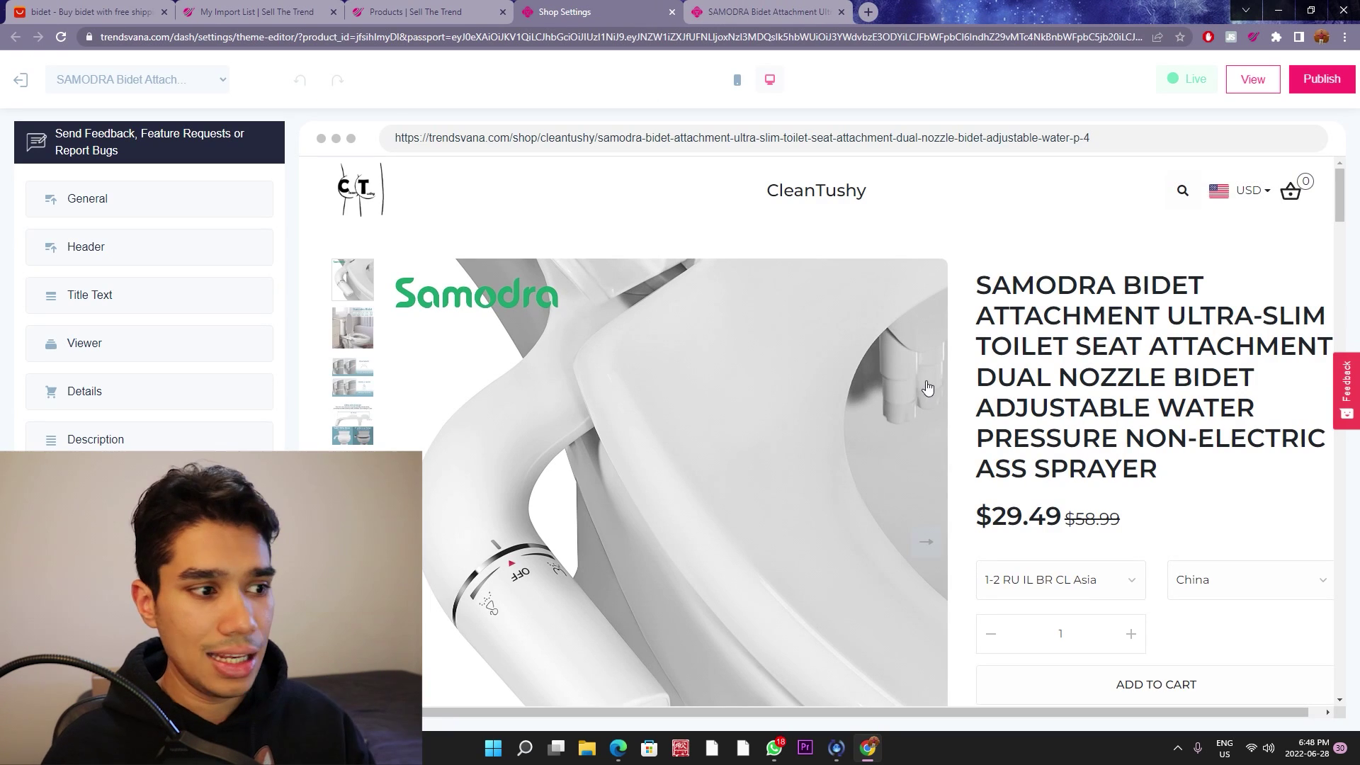
pyautogui.scroll(-2, 1098, 484)
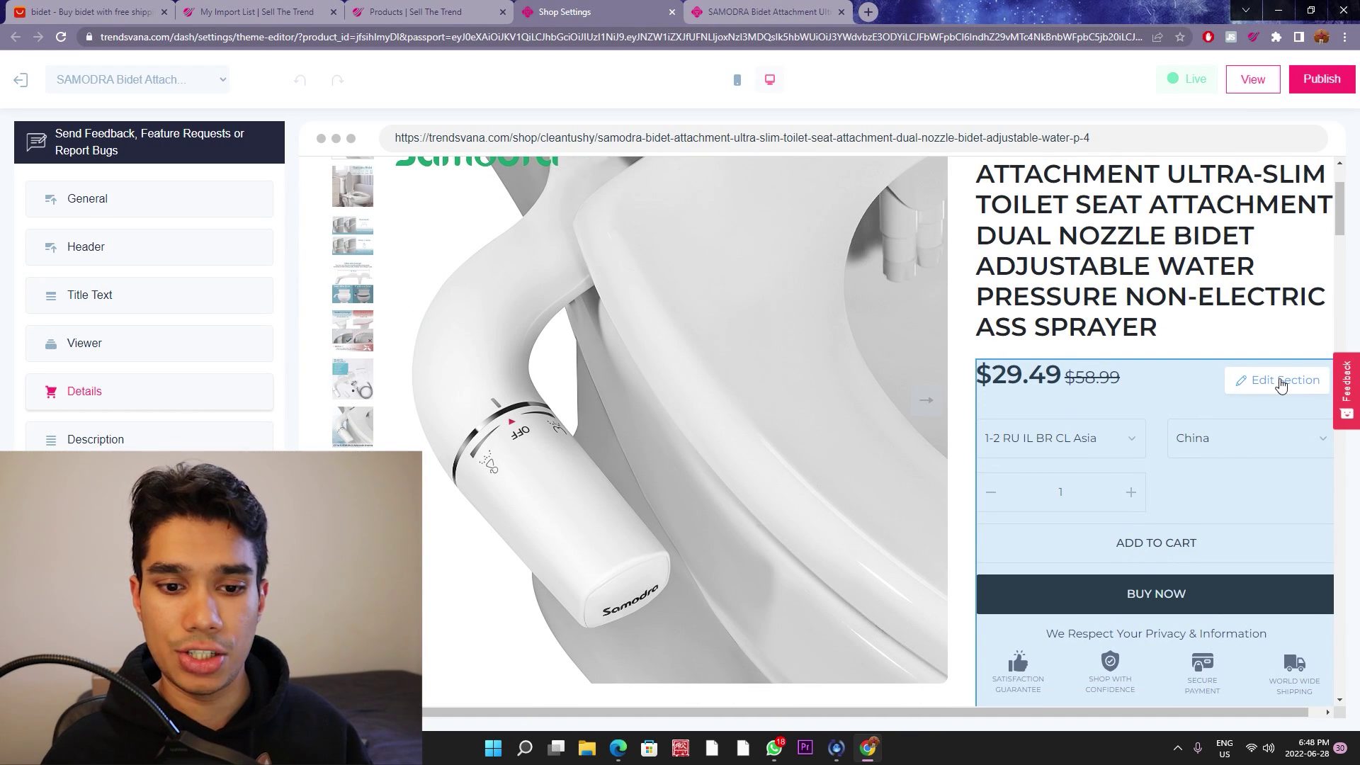
pyautogui.click(1282, 383)
pyautogui.click(202, 263)
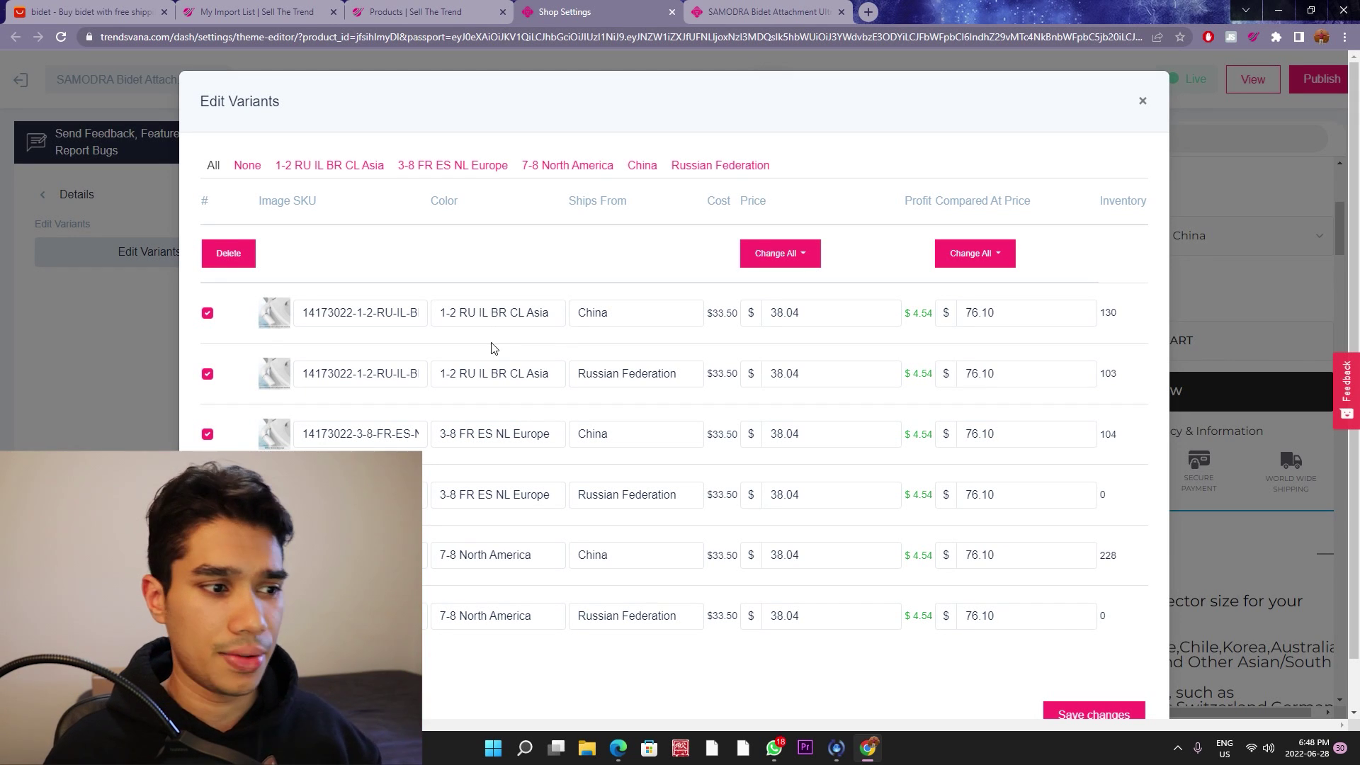
pyautogui.click(218, 255)
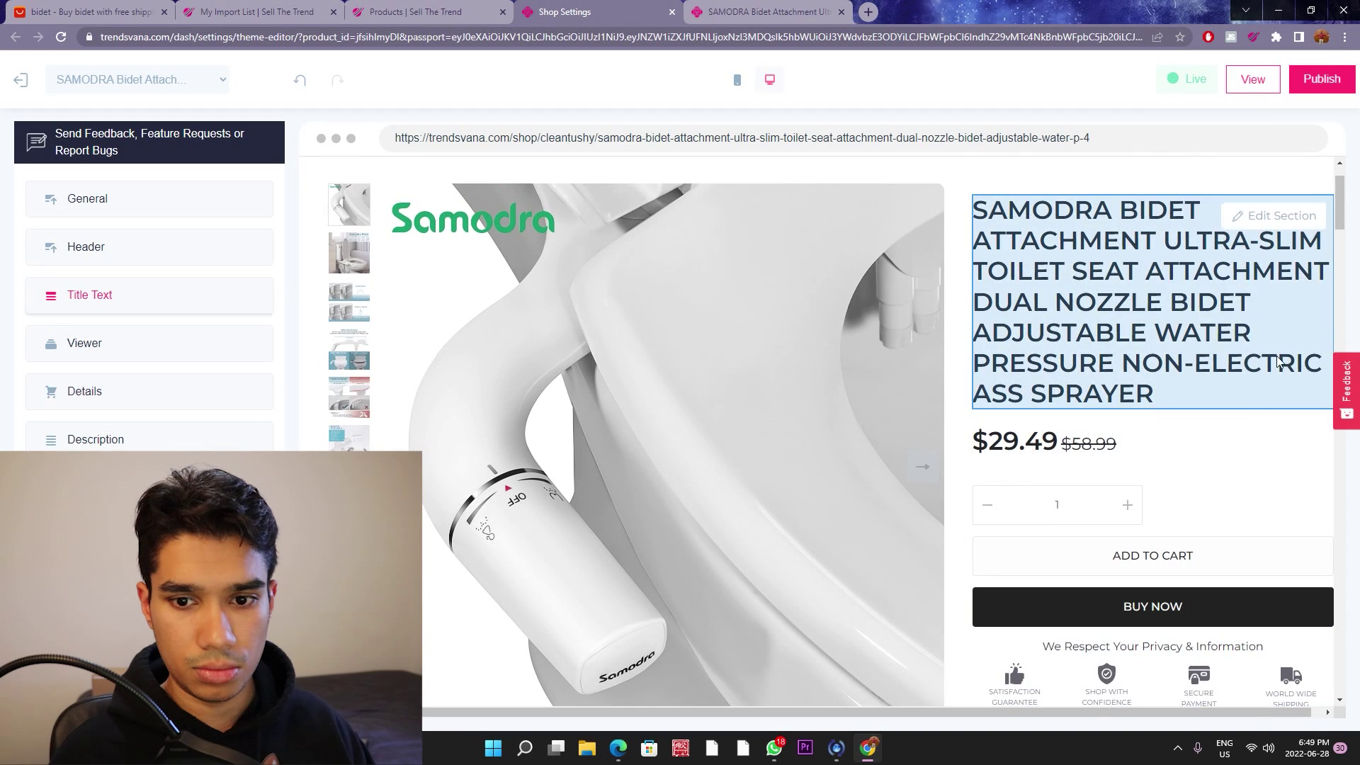
pyautogui.hotkey('ctrl', '-')
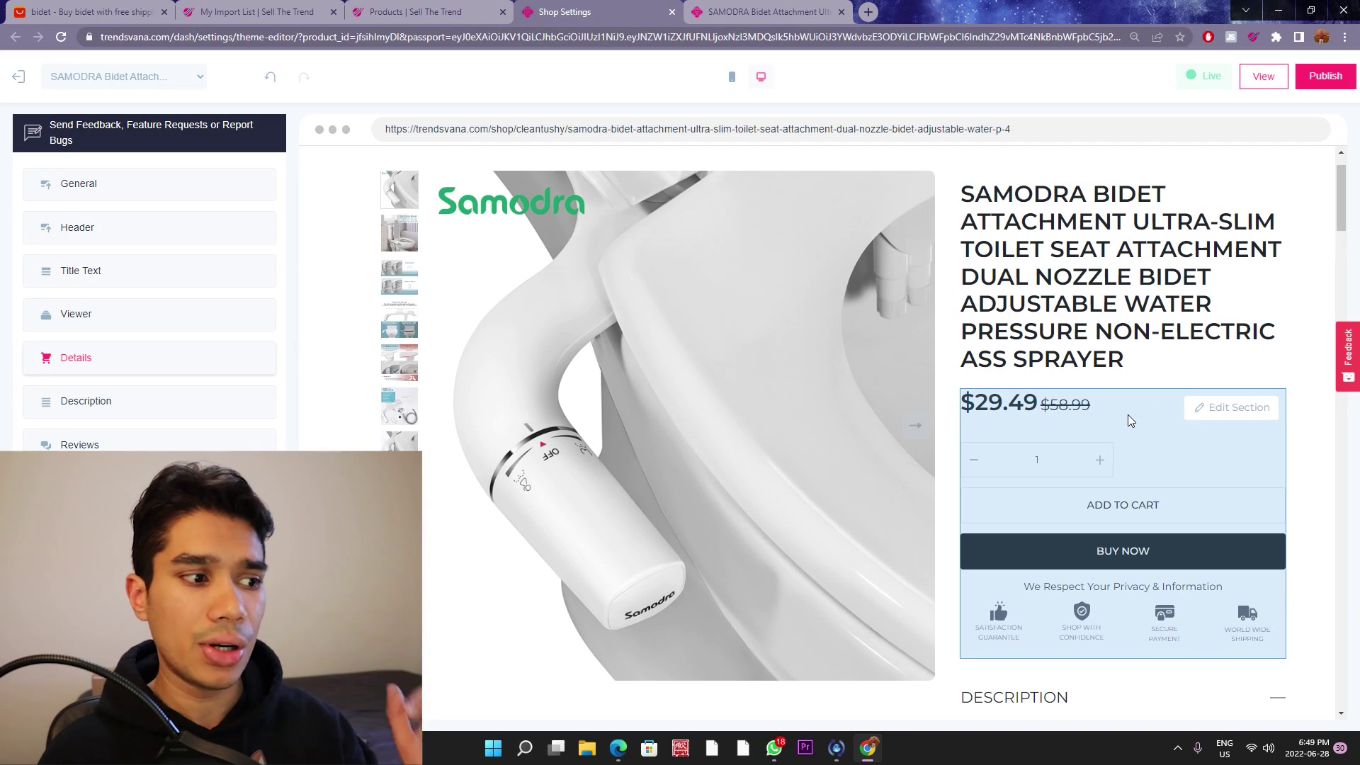
pyautogui.click(1239, 408)
pyautogui.scroll(1, 1225, 248)
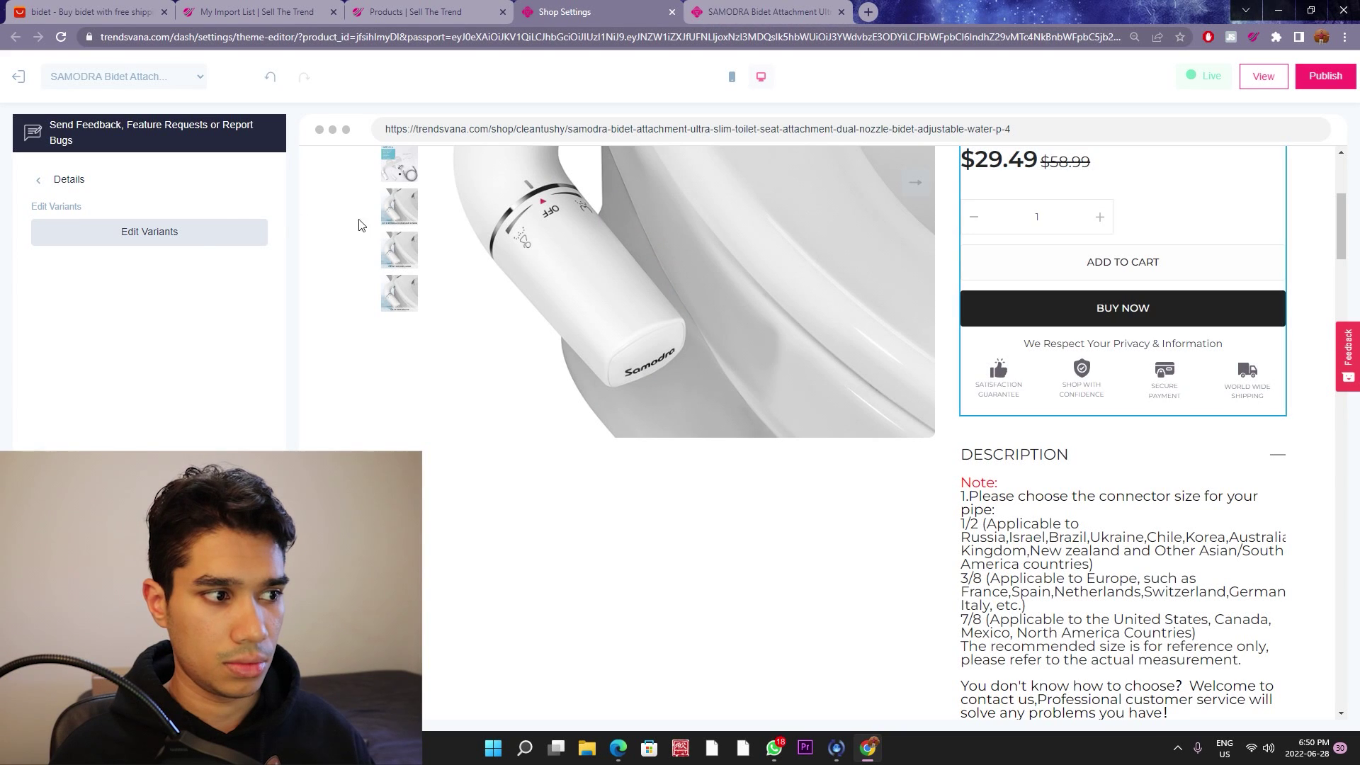
# Step: Set the variant price to 49.99, clear the compared-at price, and save
pyautogui.click(195, 234)
pyautogui.doubleClick(805, 288)
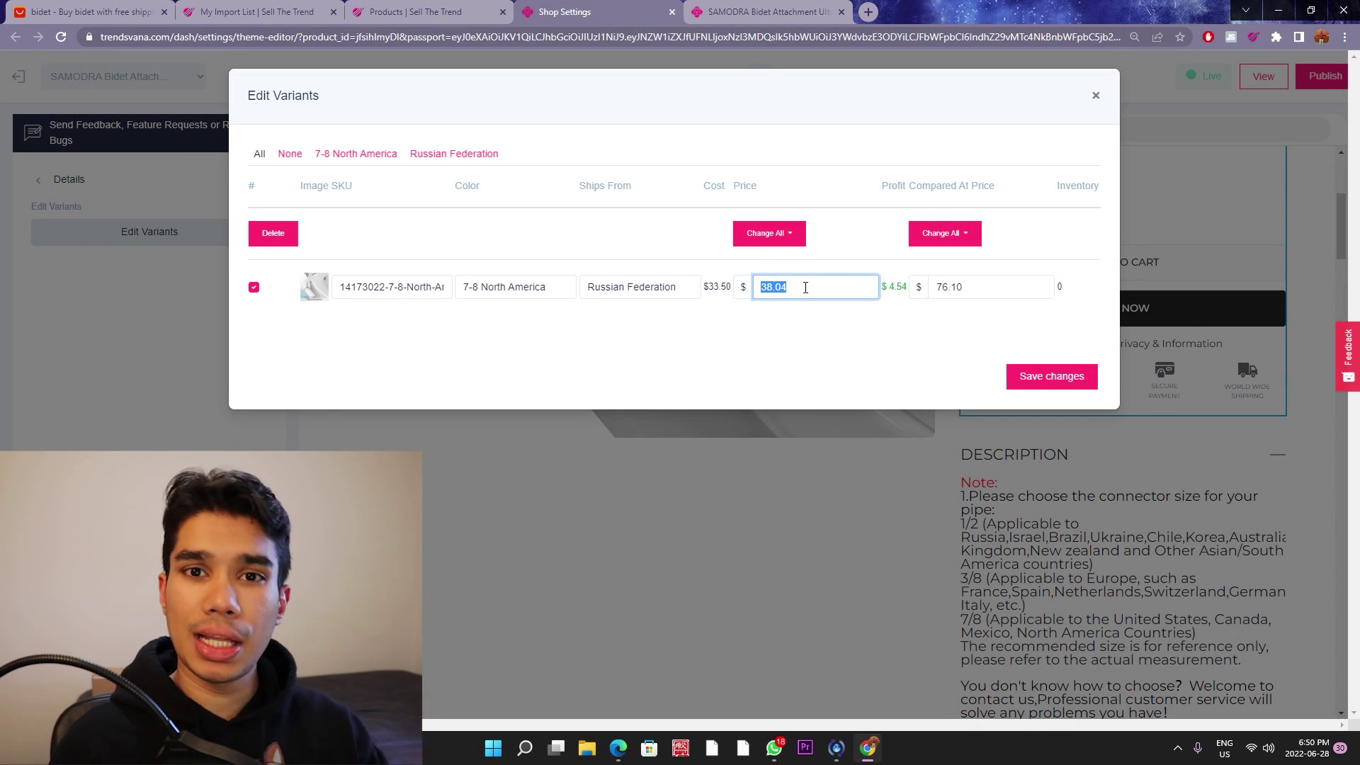
pyautogui.write('49.99')
pyautogui.press('Tab')
pyautogui.press('BackSpace')
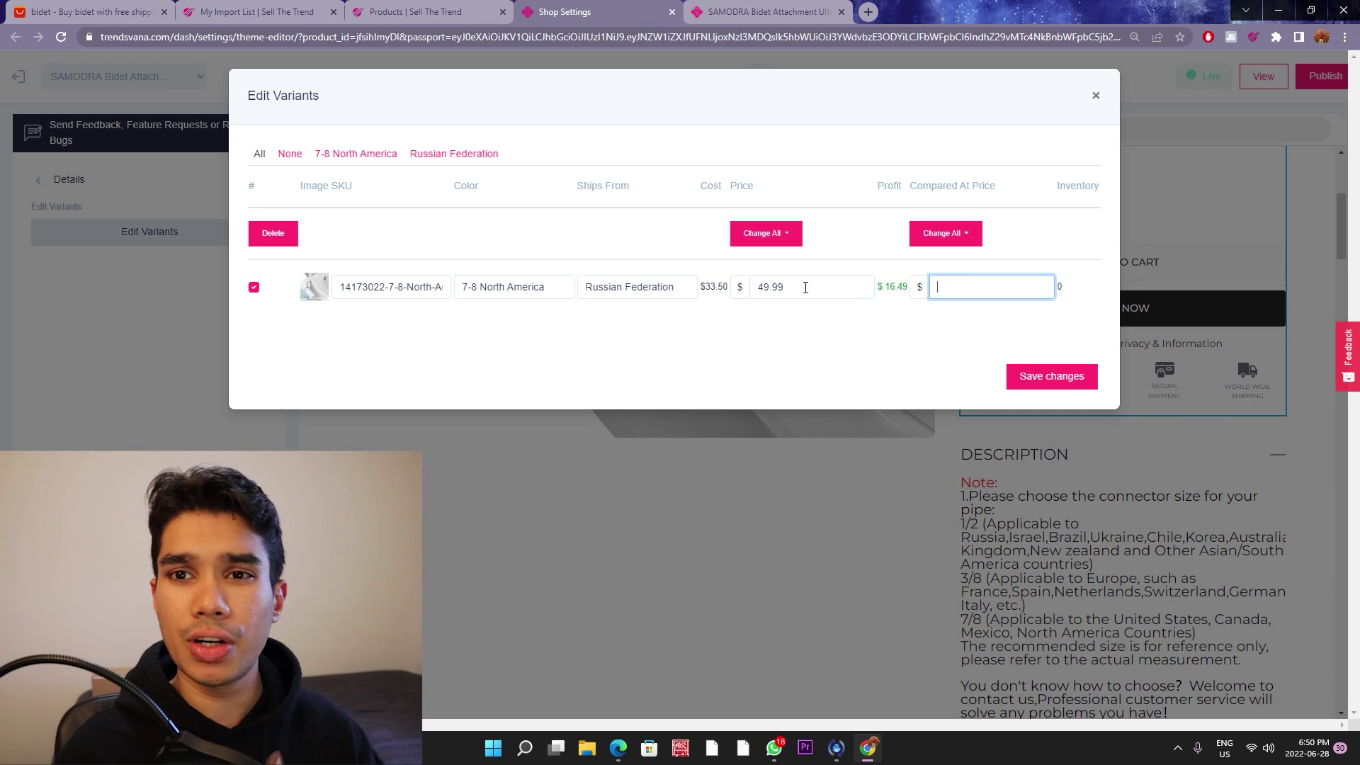
pyautogui.click(1062, 374)
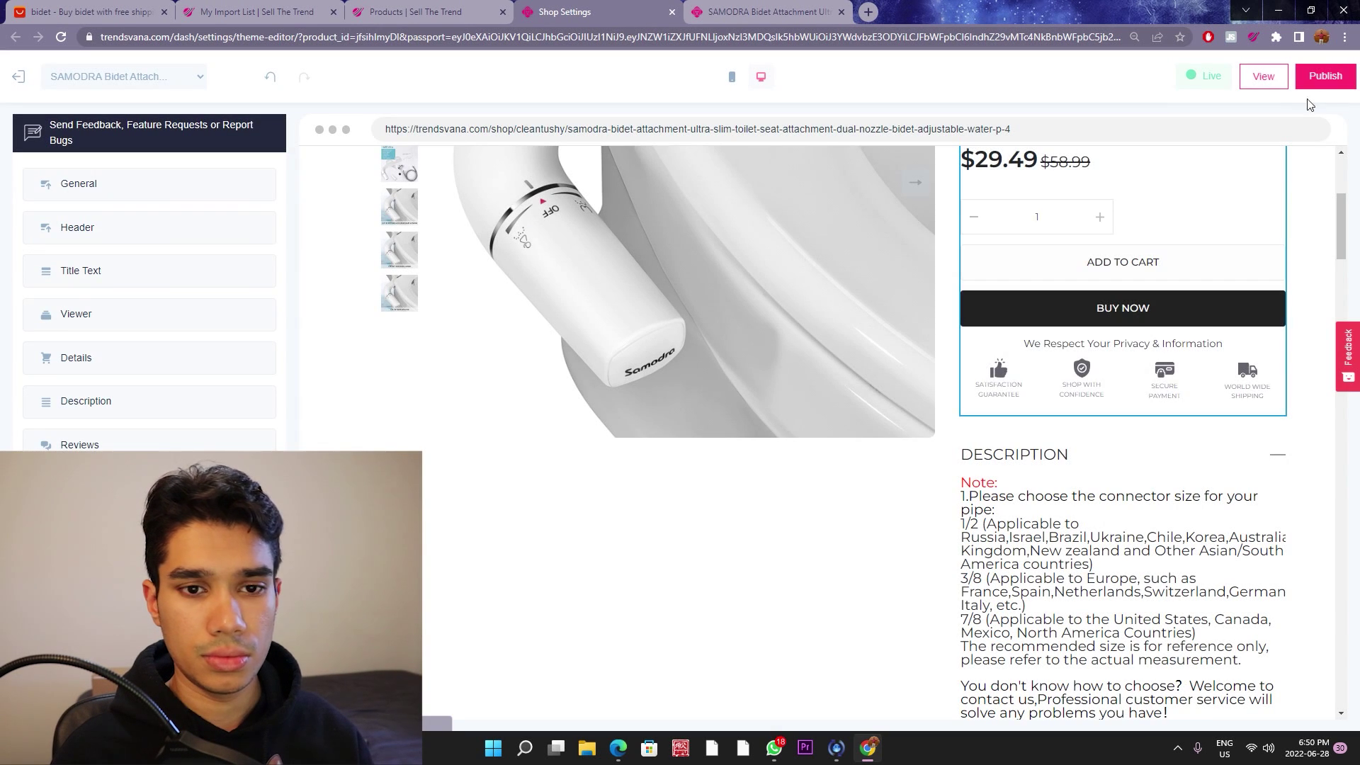
pyautogui.moveTo(1241, 181)
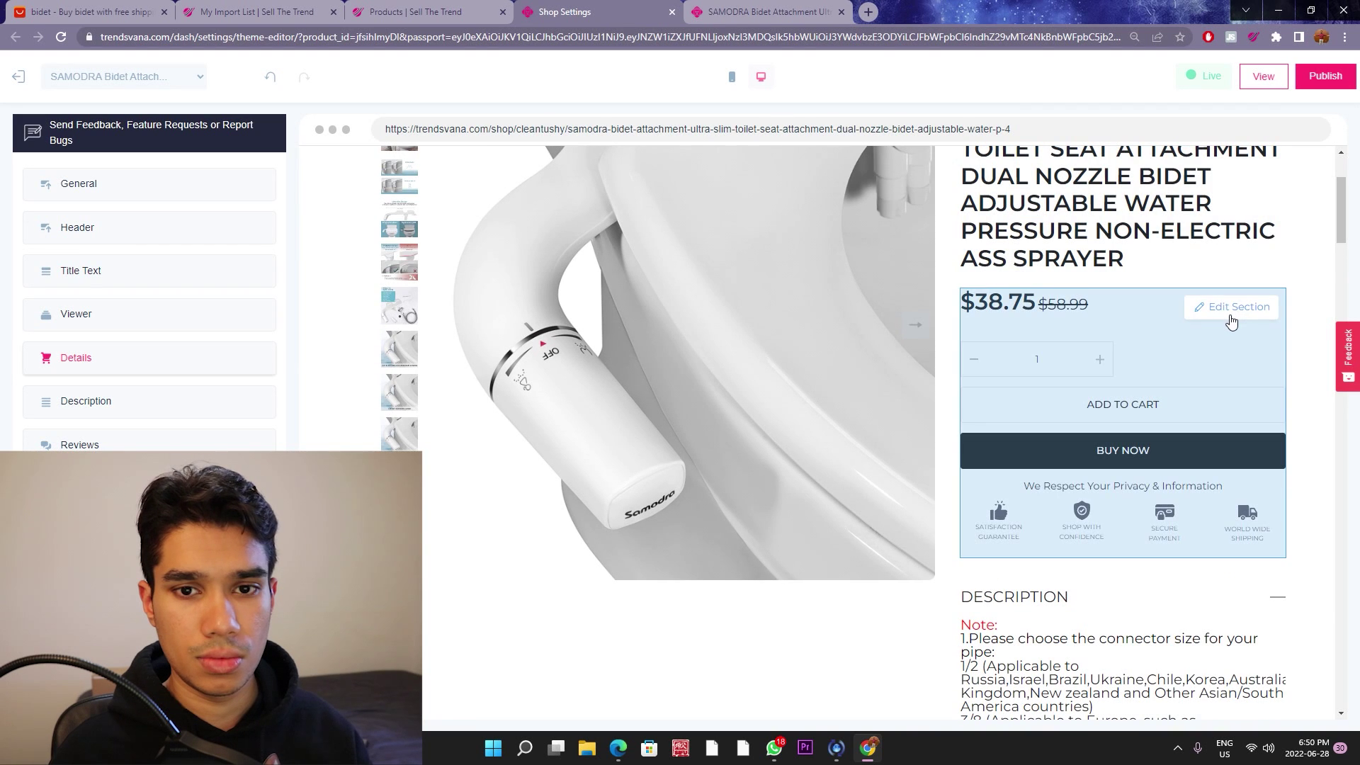
# Step: Scroll the preview and open the price section to confirm the single $44.95 price
pyautogui.scroll(3, 1233, 312)
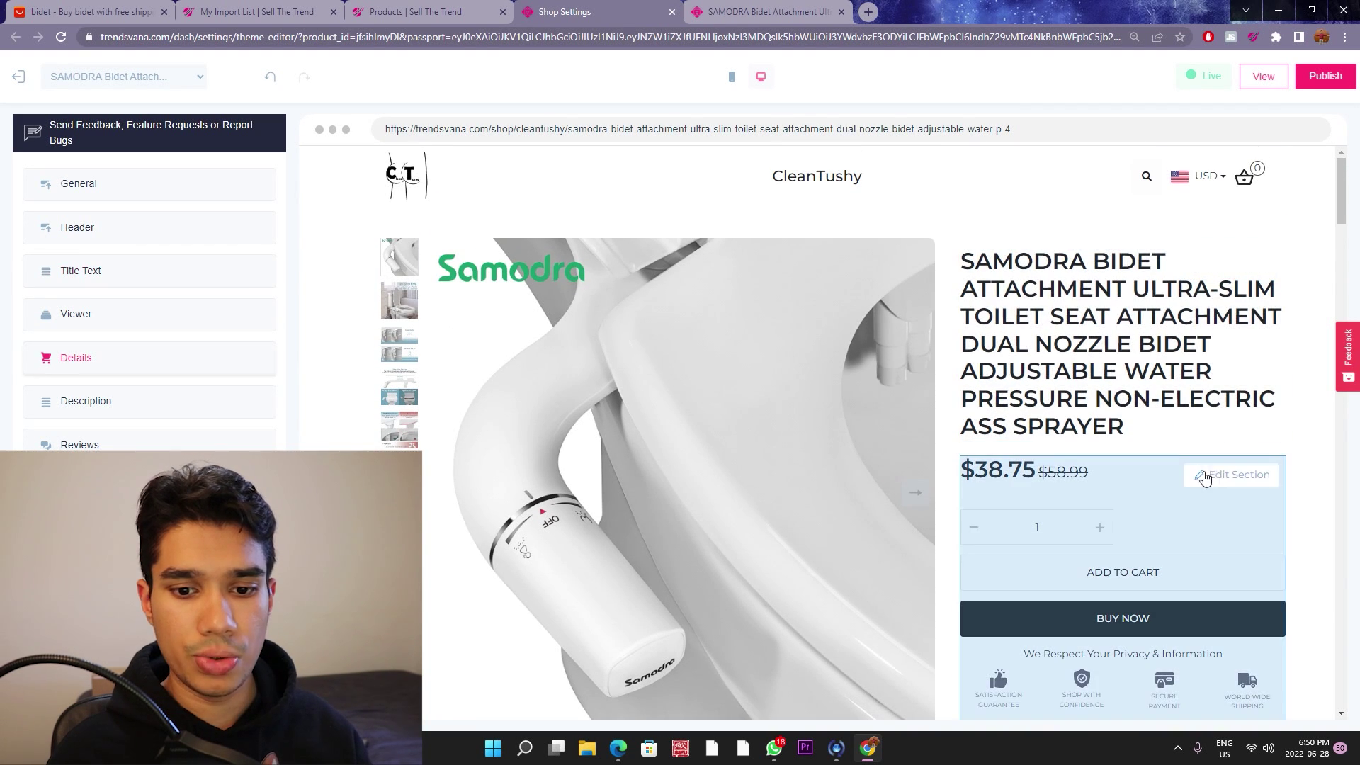
pyautogui.click(1212, 478)
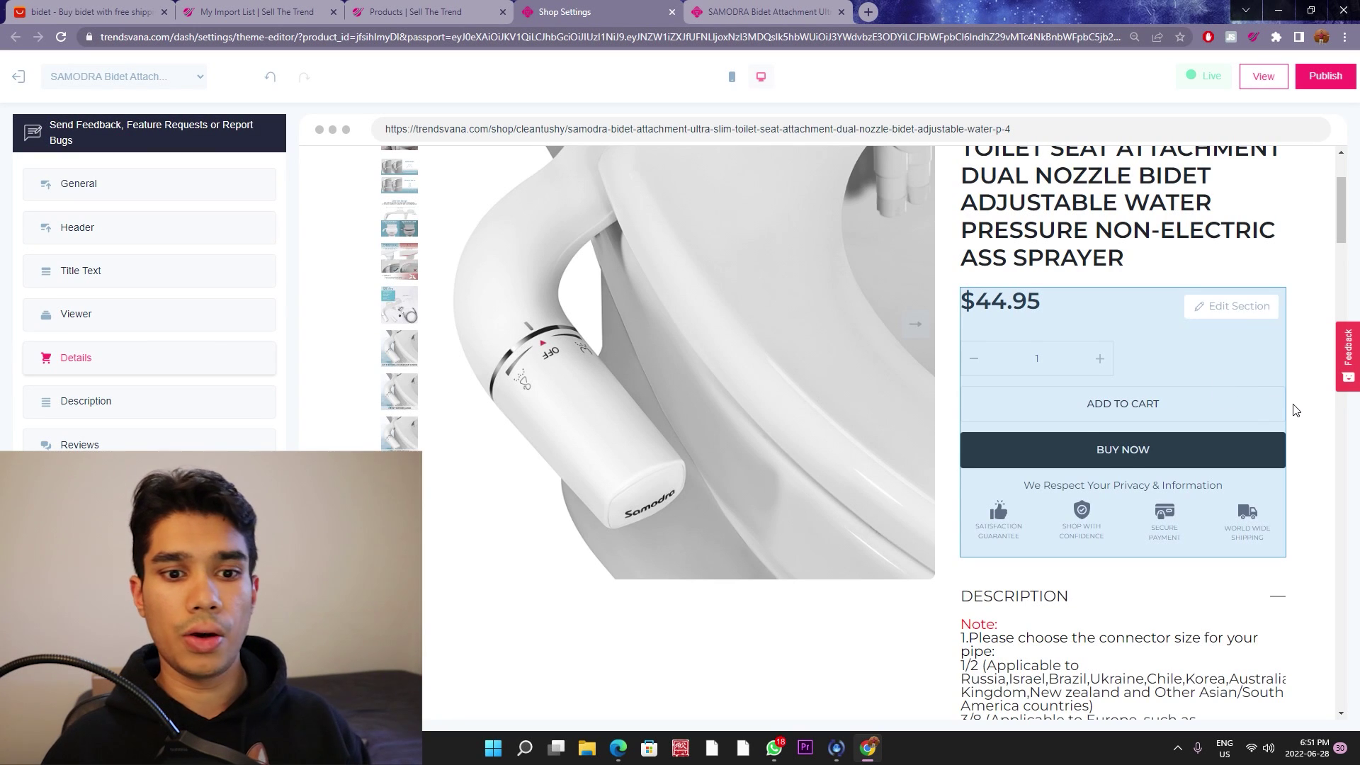
pyautogui.scroll(1, 1247, 411)
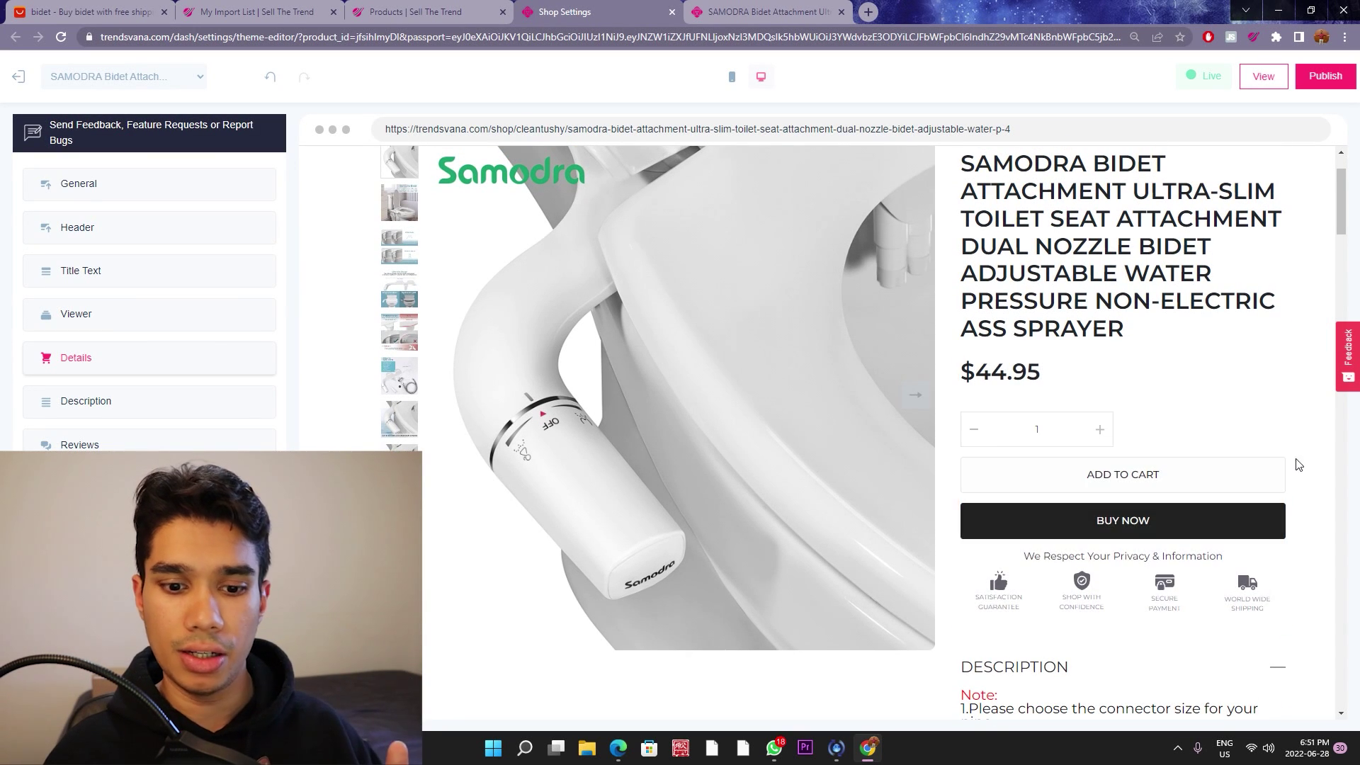
pyautogui.scroll(-10, 1275, 439)
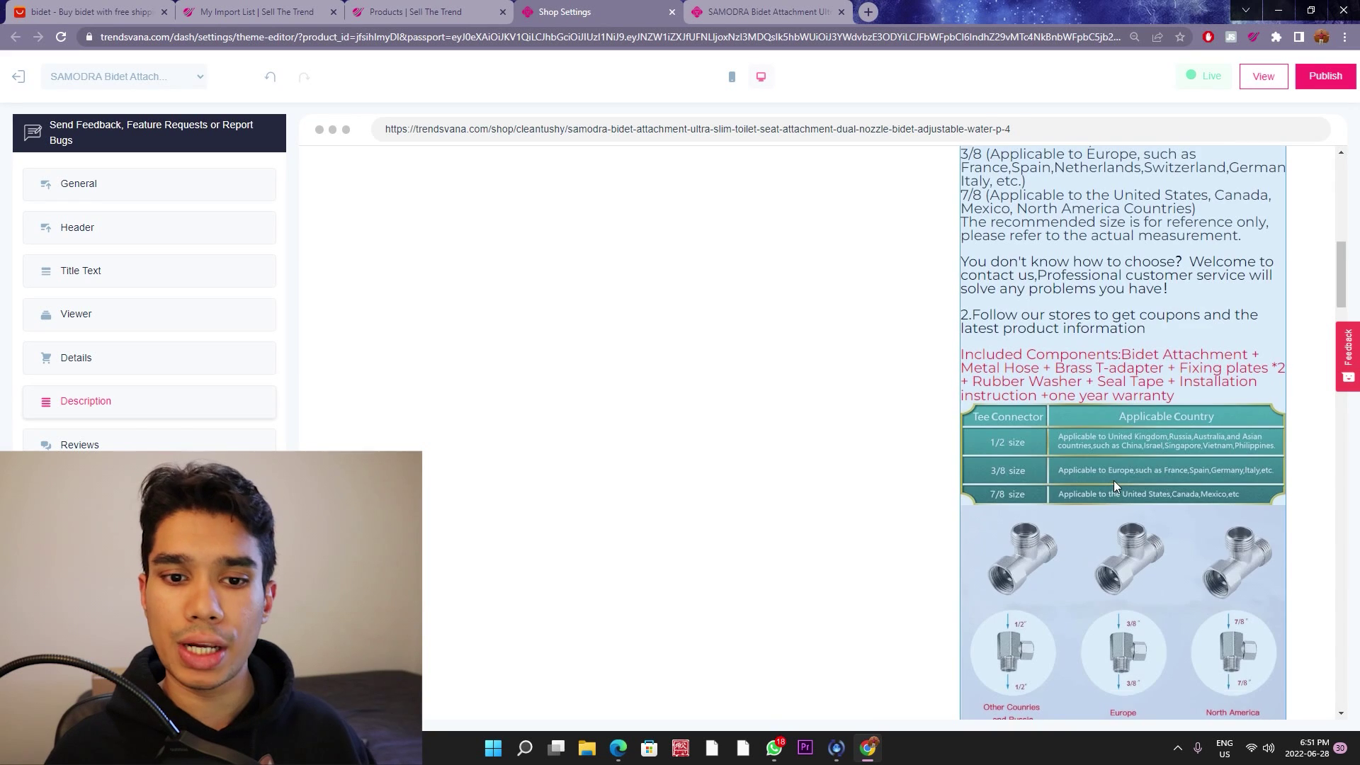
pyautogui.scroll(7, 1114, 480)
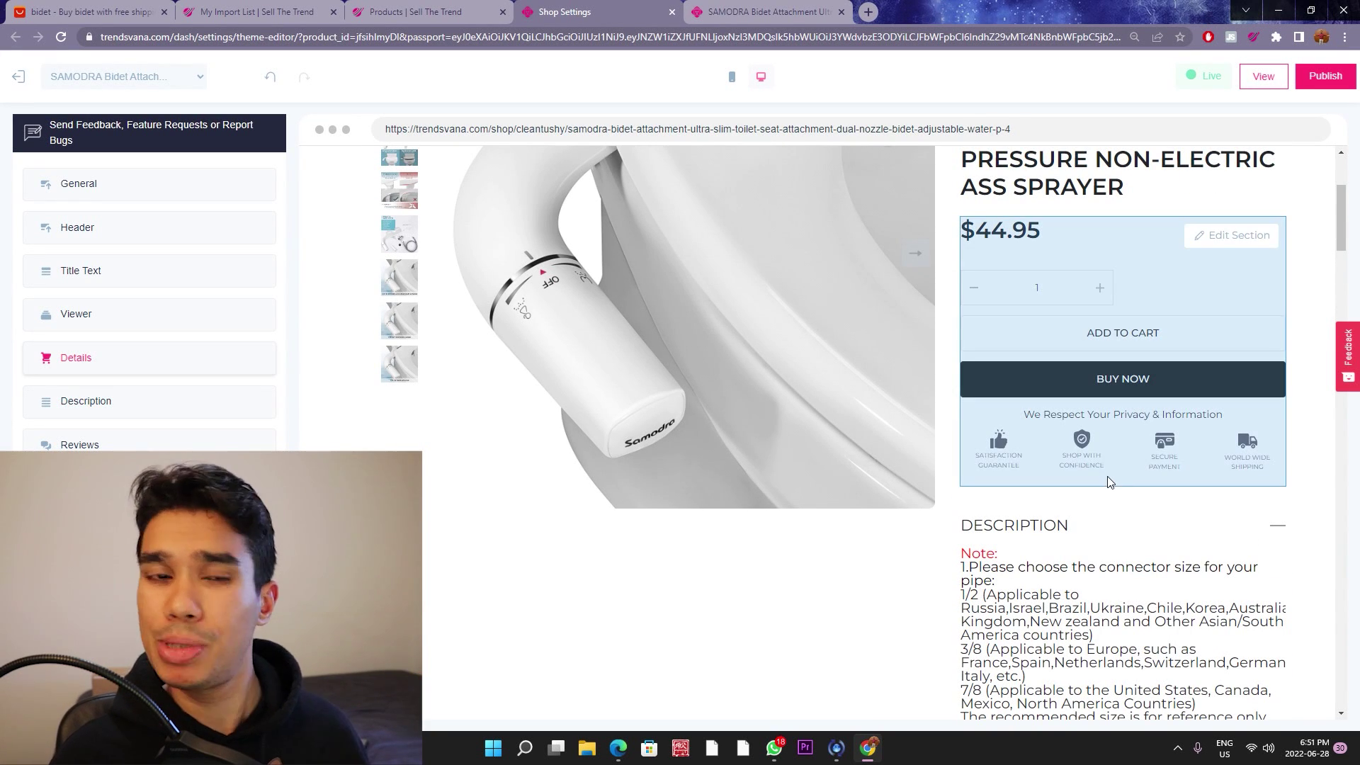
pyautogui.scroll(4, 1118, 482)
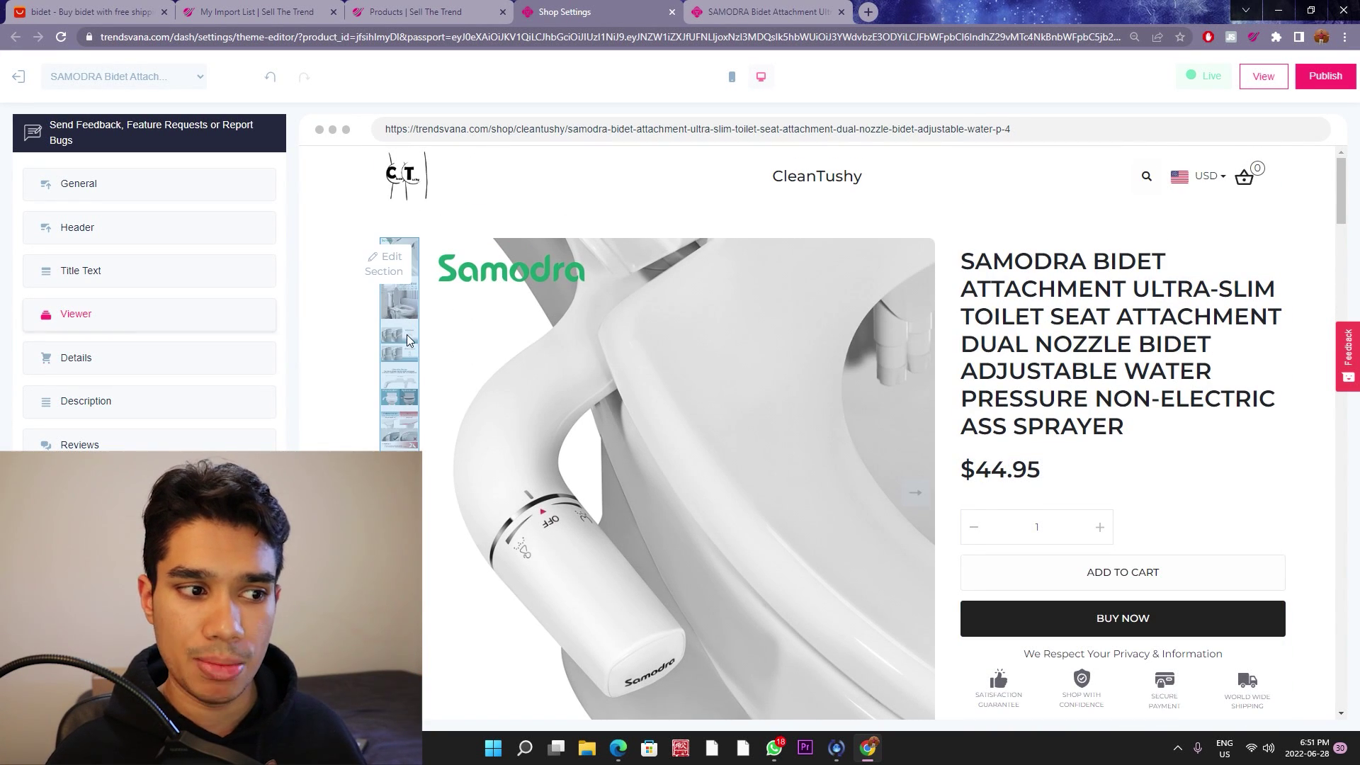
# Step: Open Manage Images and Videos in the gallery settings to review the bidet's images
pyautogui.click(385, 263)
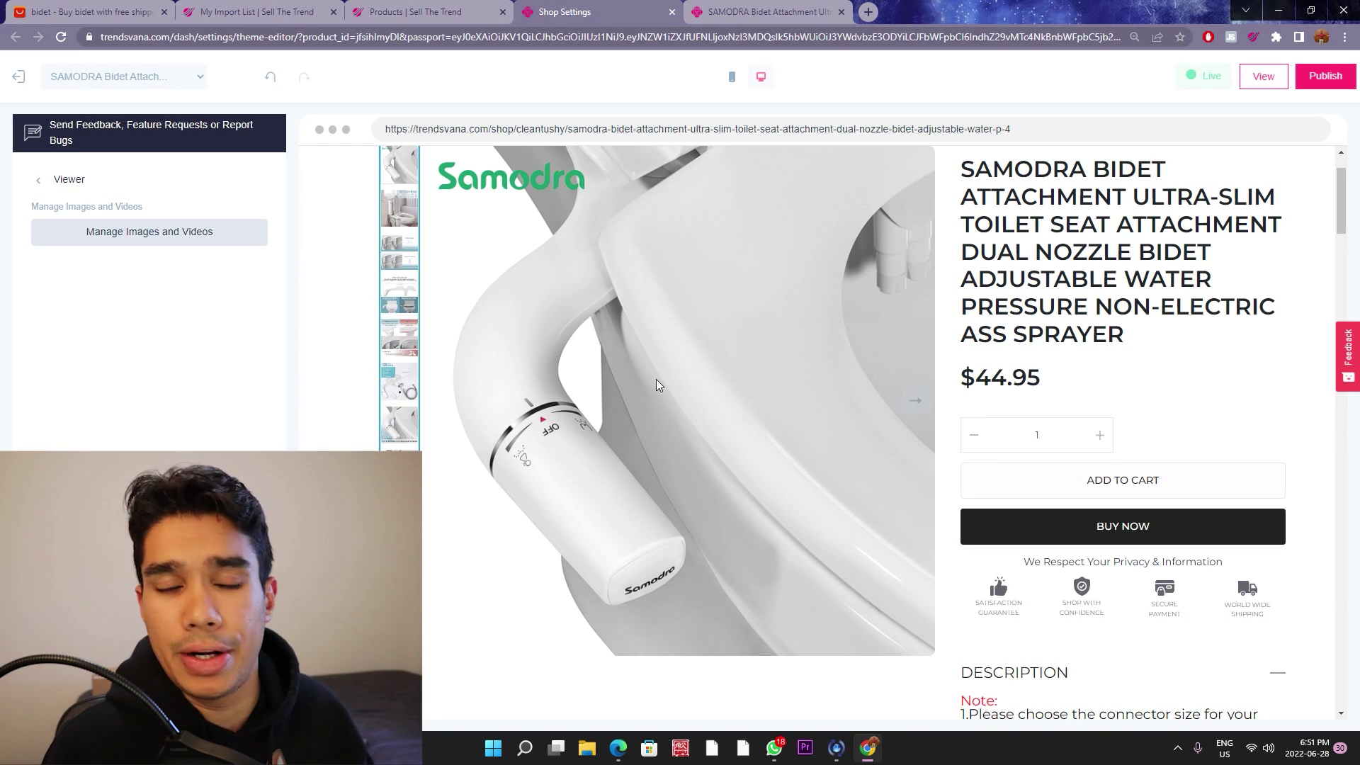
pyautogui.click(216, 236)
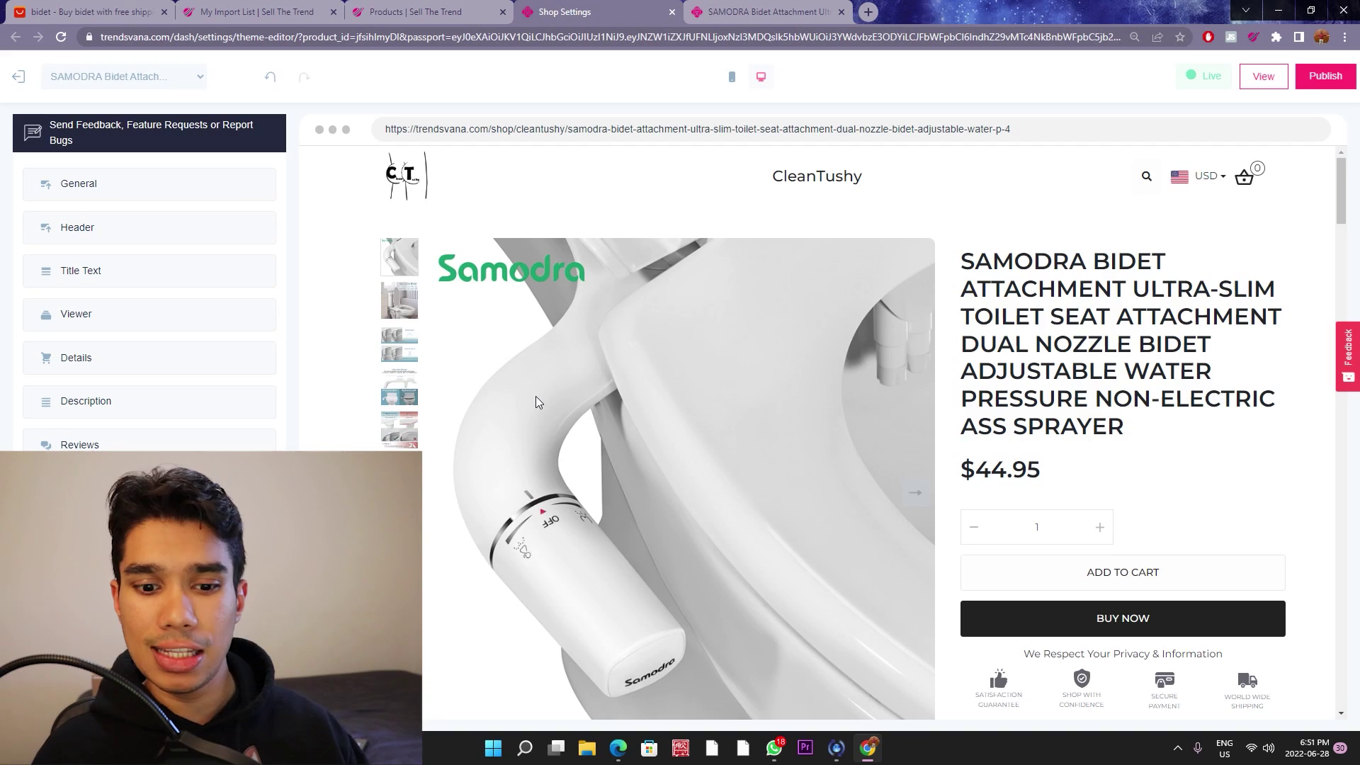
pyautogui.scroll(-1, 963, 446)
pyautogui.scroll(-4, 964, 446)
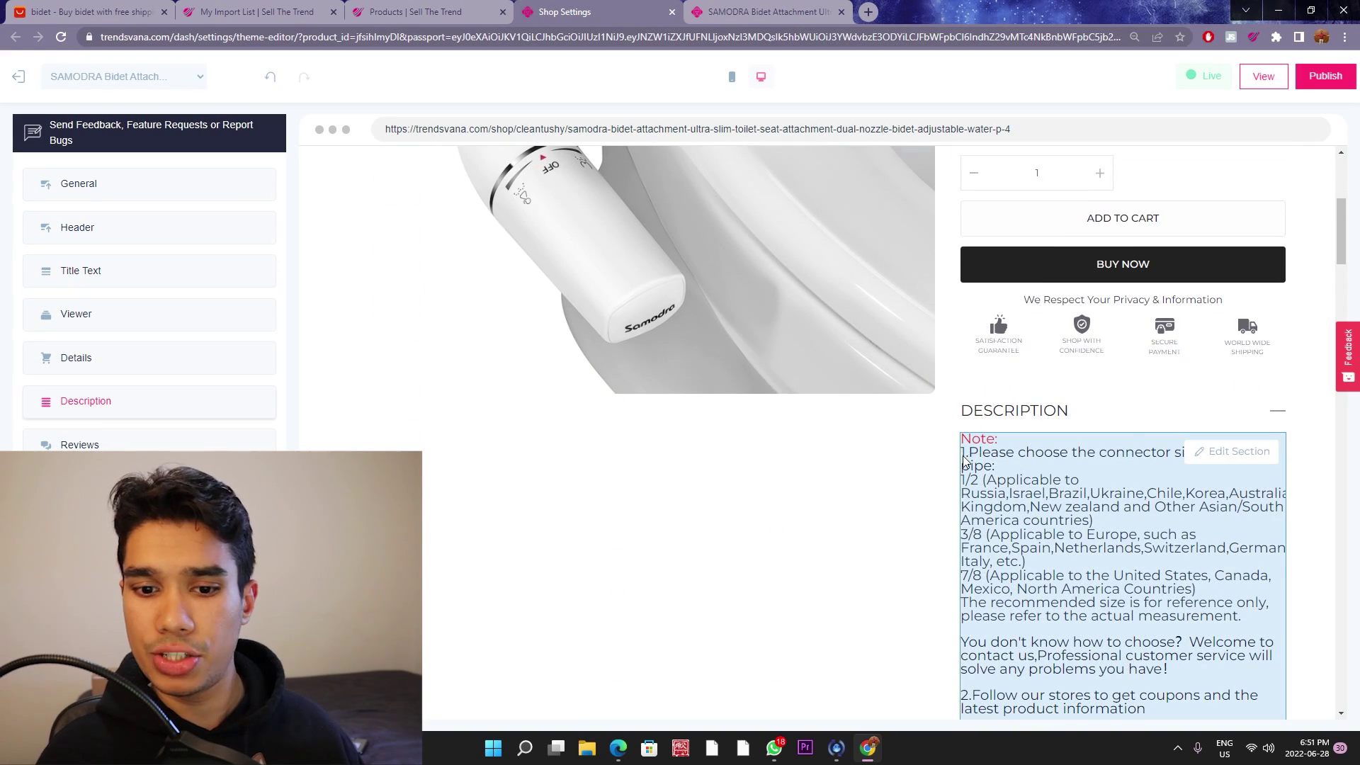
# Step: Open the bidet description in the Text Editor and look over its Note and country text
pyautogui.click(1247, 453)
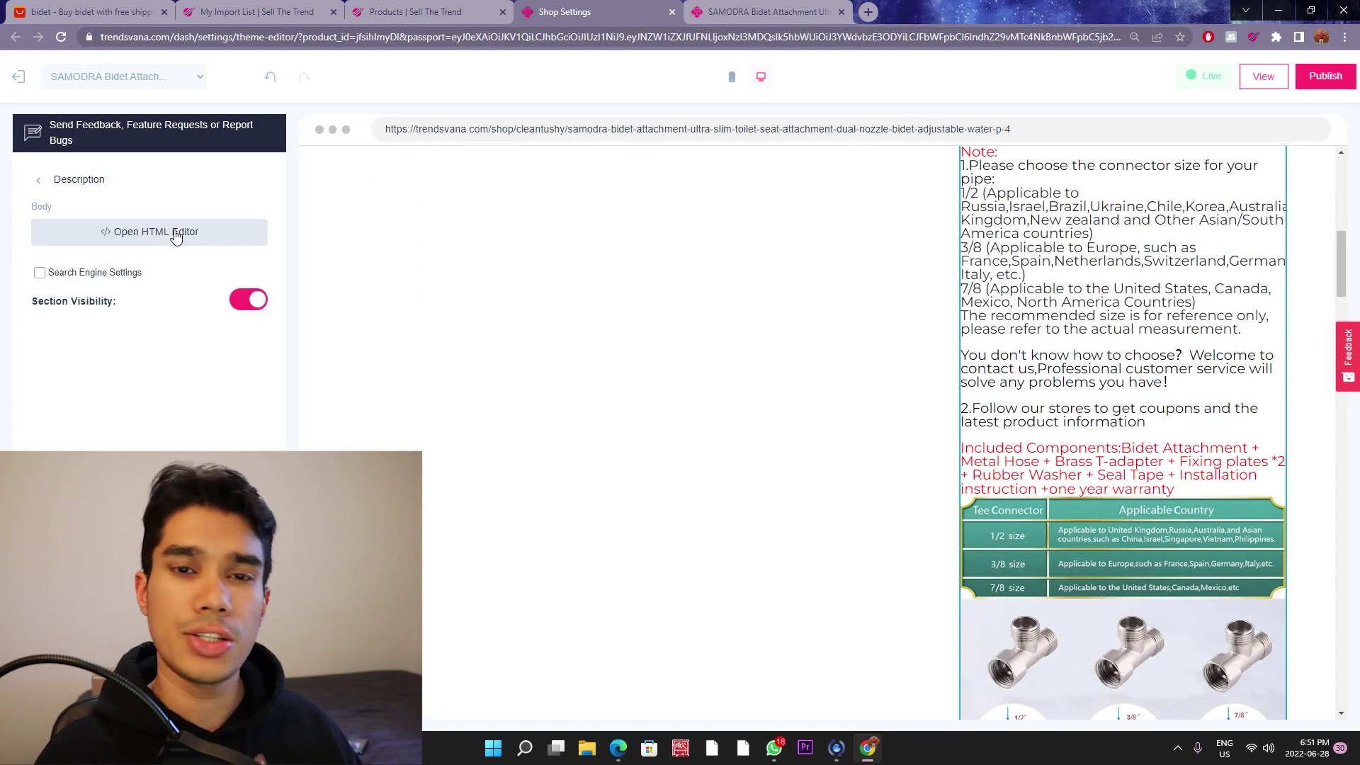
pyautogui.click(177, 236)
pyautogui.moveTo(364, 168); pyautogui.dragTo(882, 383)
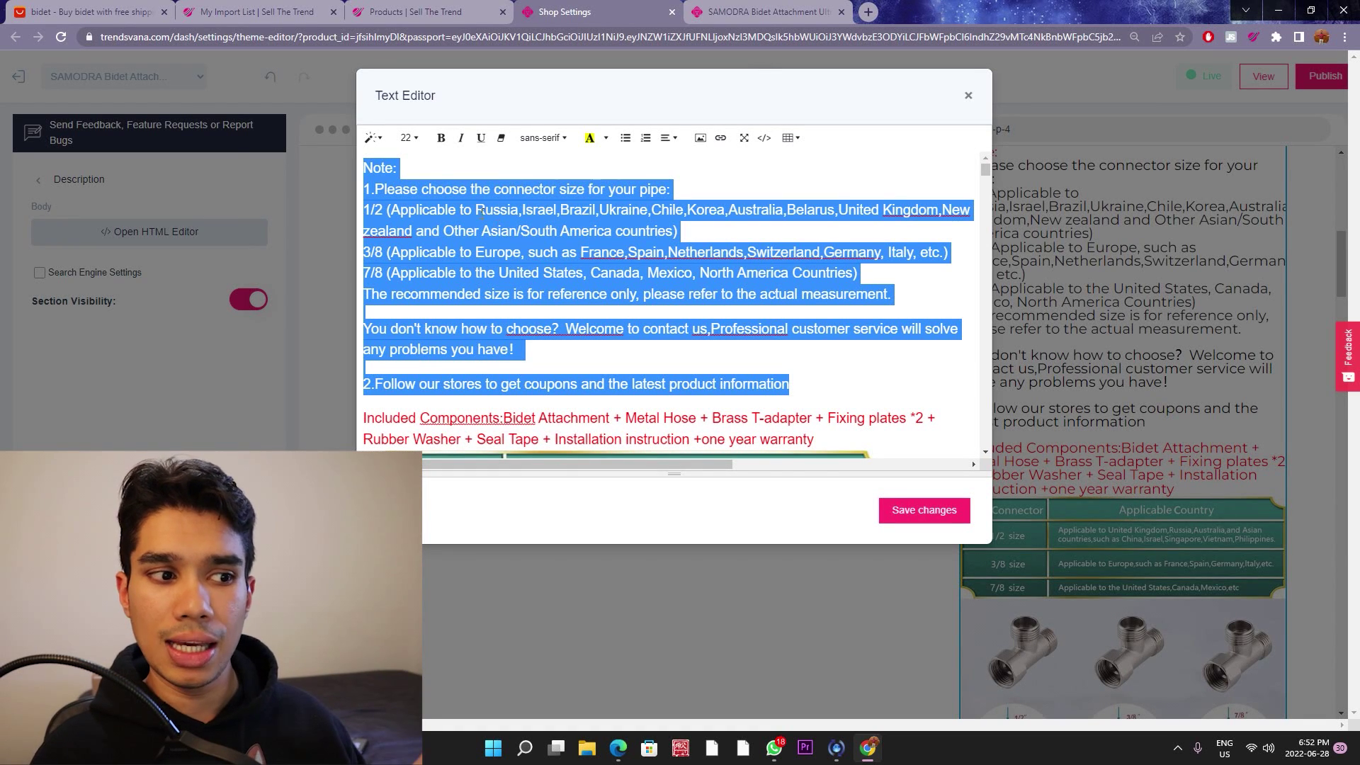
pyautogui.moveTo(387, 210); pyautogui.dragTo(678, 231)
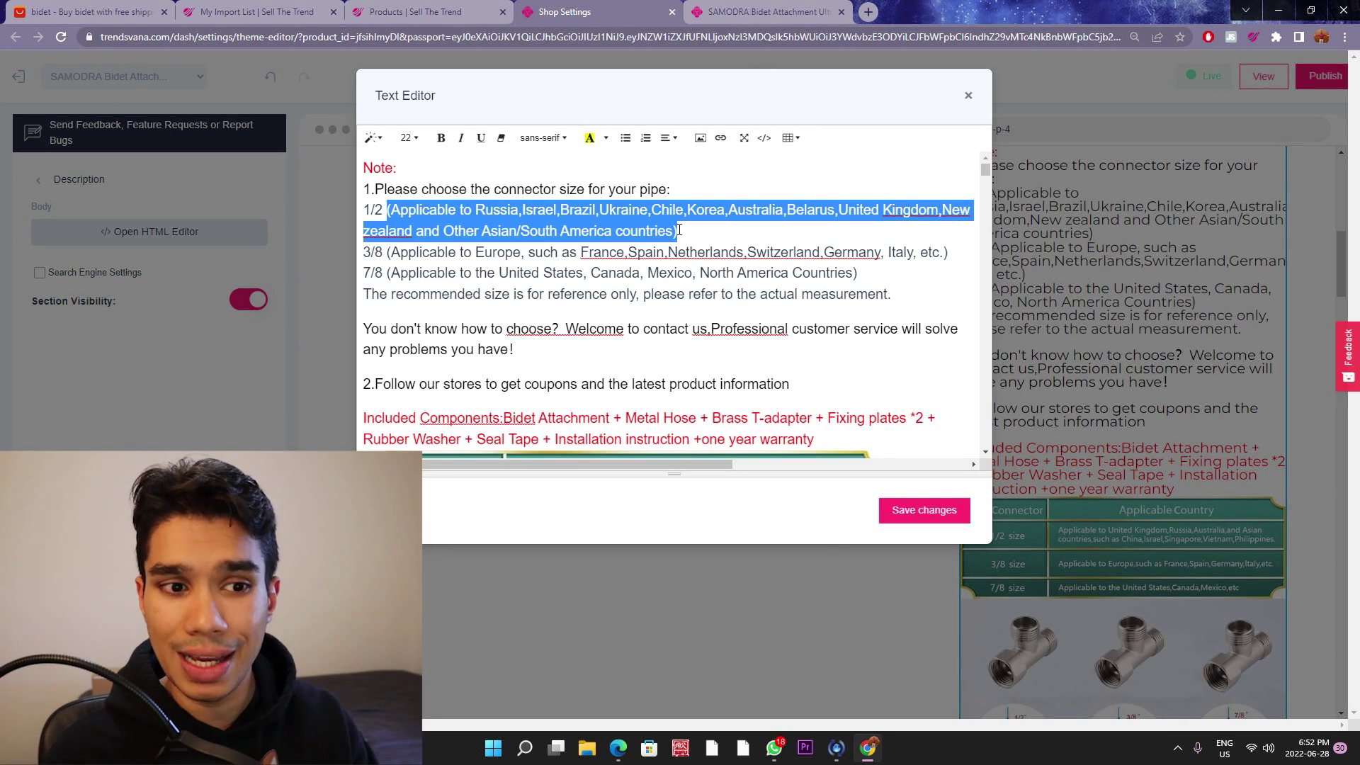
pyautogui.click(555, 209)
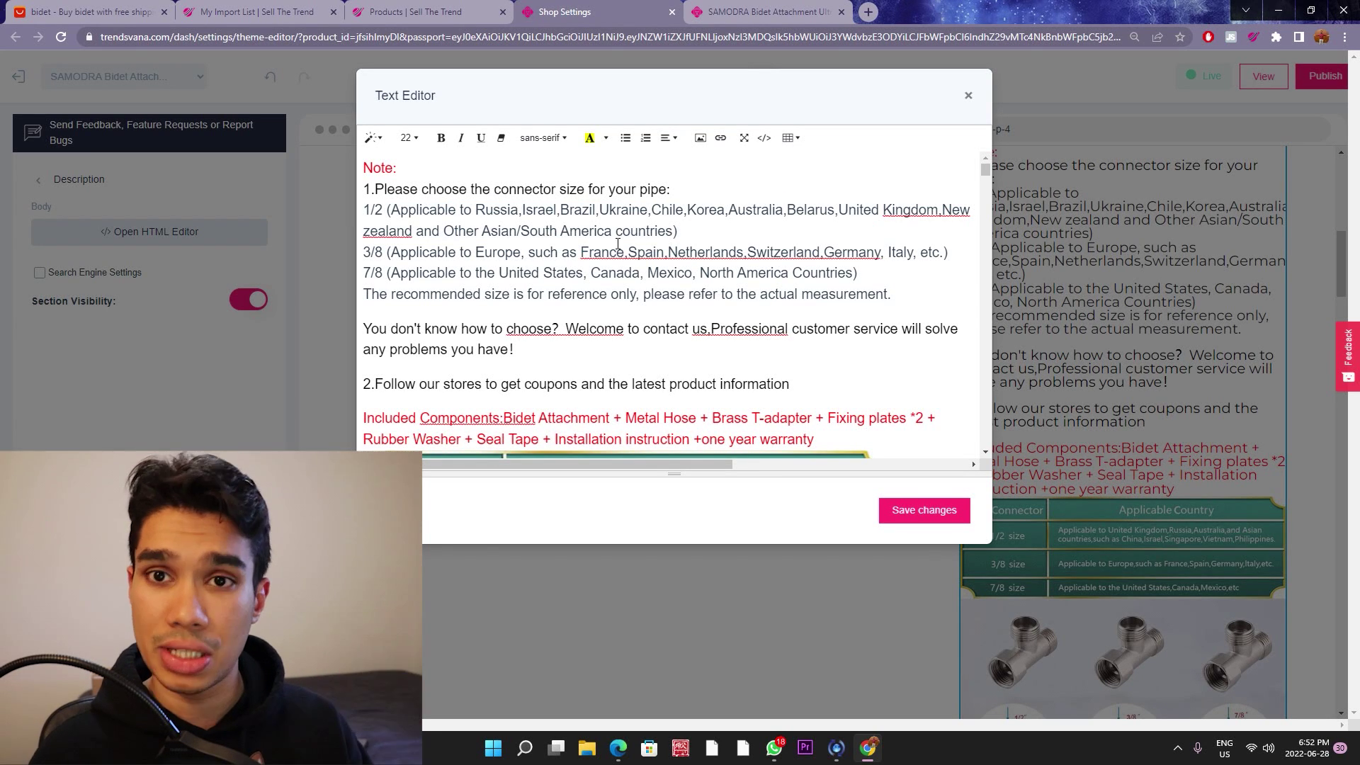
pyautogui.scroll(-6, 616, 284)
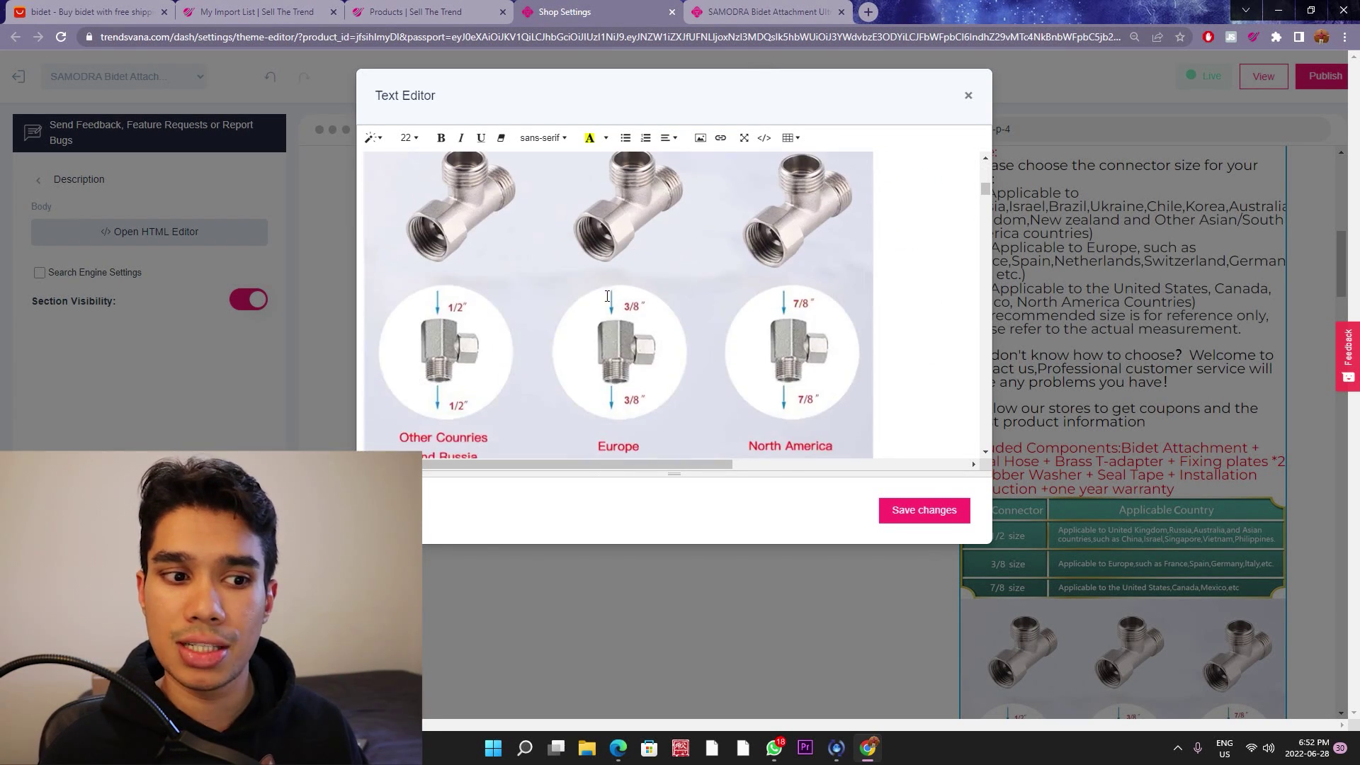
pyautogui.scroll(1, 602, 345)
pyautogui.scroll(1, 591, 333)
pyautogui.scroll(2, 577, 301)
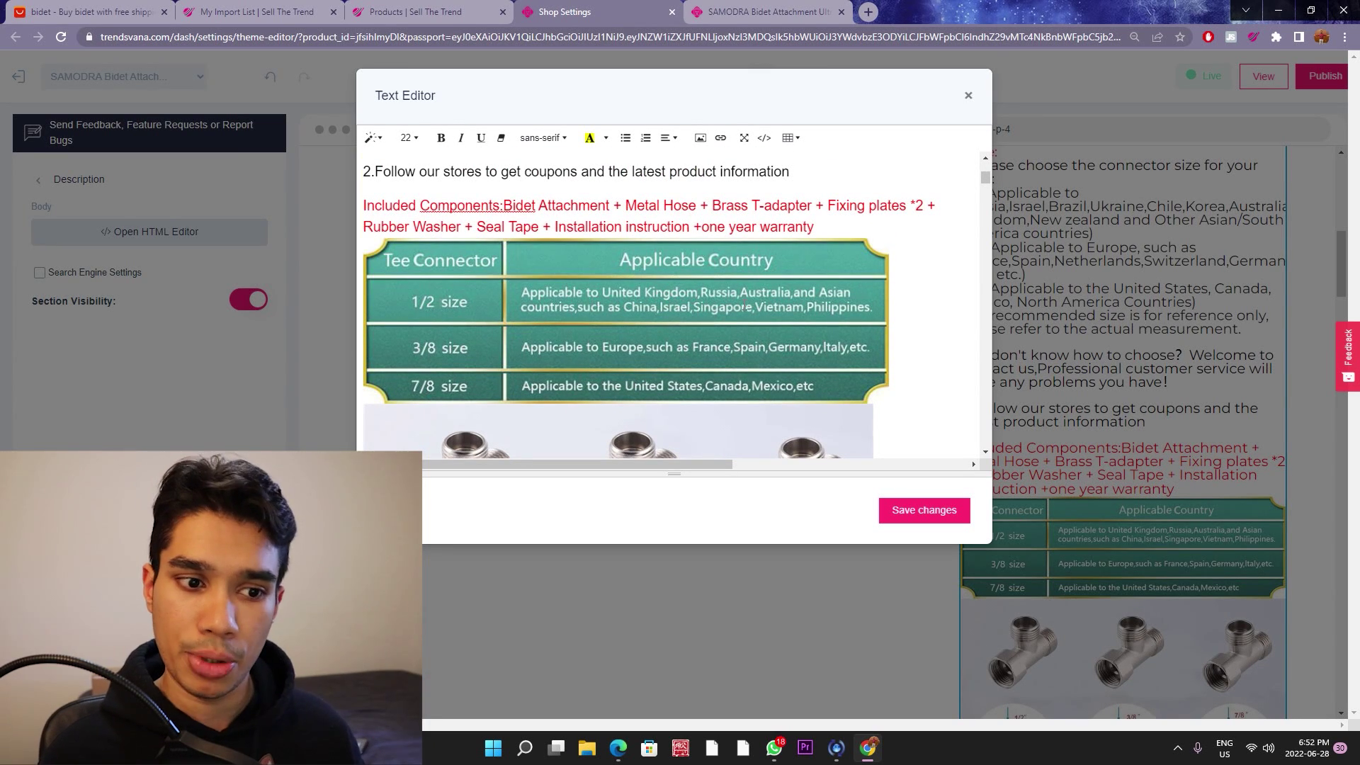
pyautogui.scroll(-1, 755, 324)
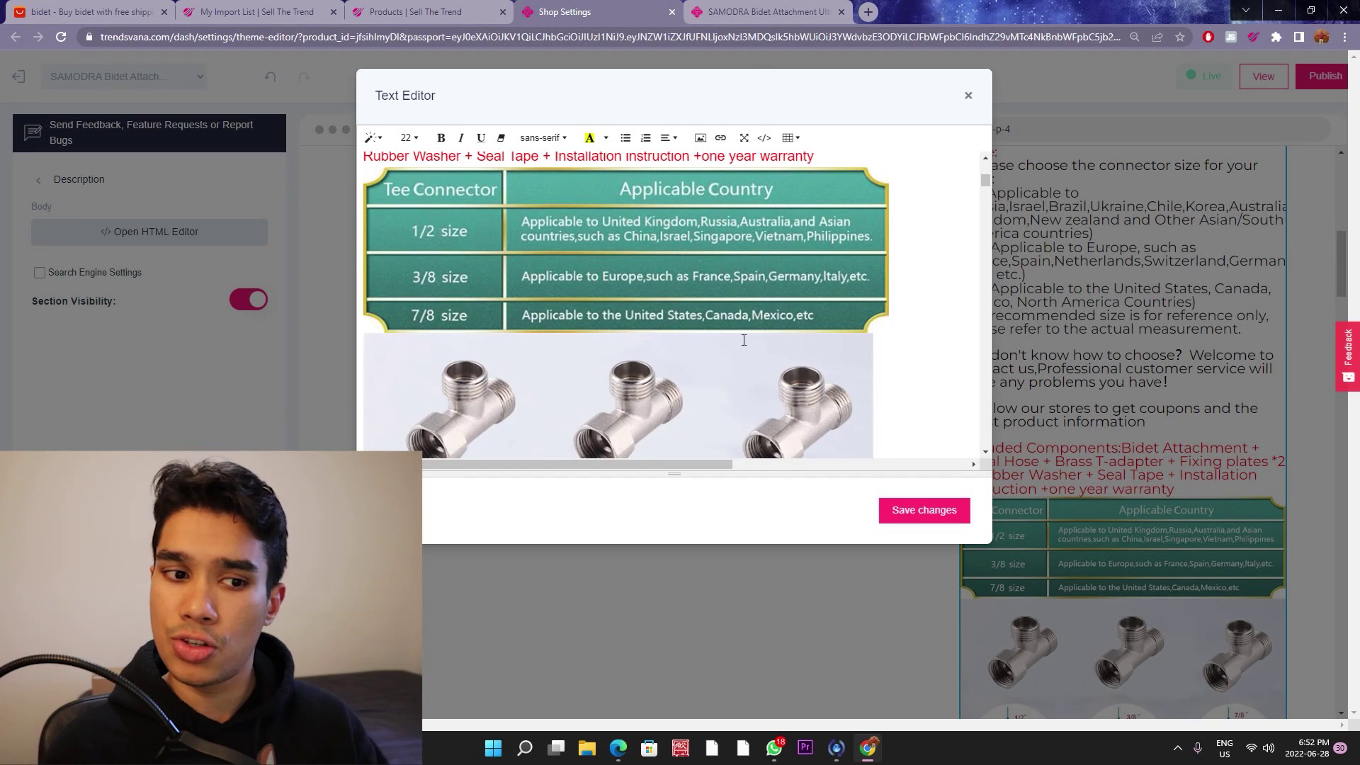
# Step: Delete the tee-fittings image and the connector-size table image from the description
pyautogui.click(772, 358)
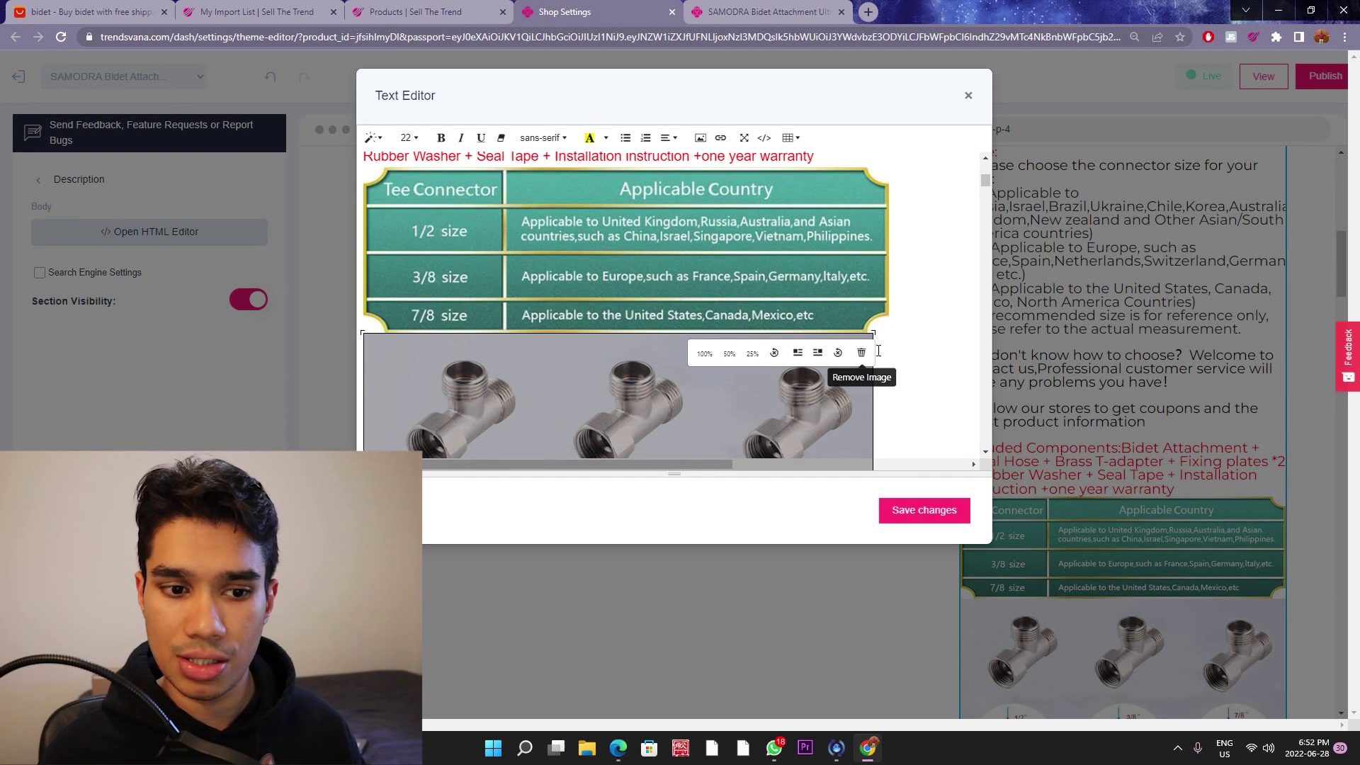
pyautogui.scroll(-3, 932, 358)
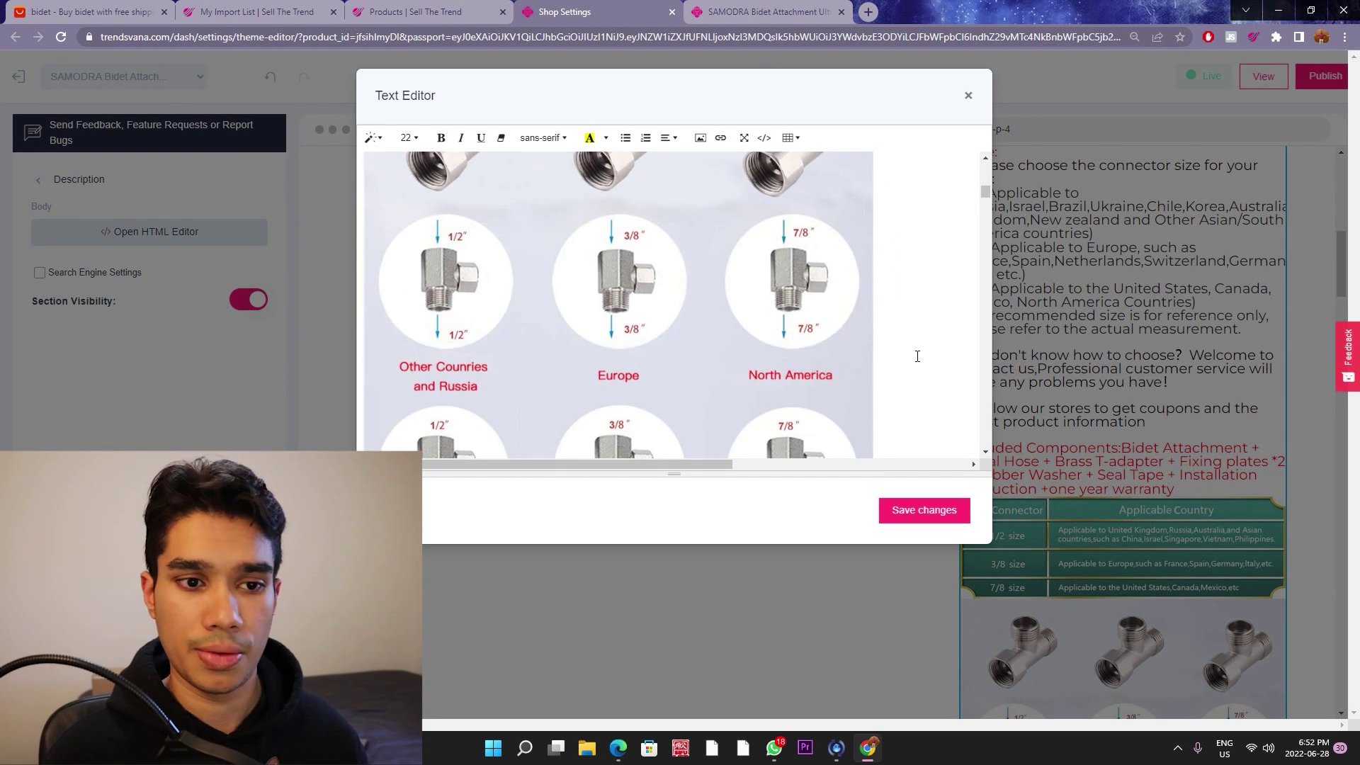
pyautogui.scroll(3, 917, 357)
pyautogui.click(882, 346)
pyautogui.click(904, 379)
pyautogui.scroll(3, 850, 354)
pyautogui.click(820, 354)
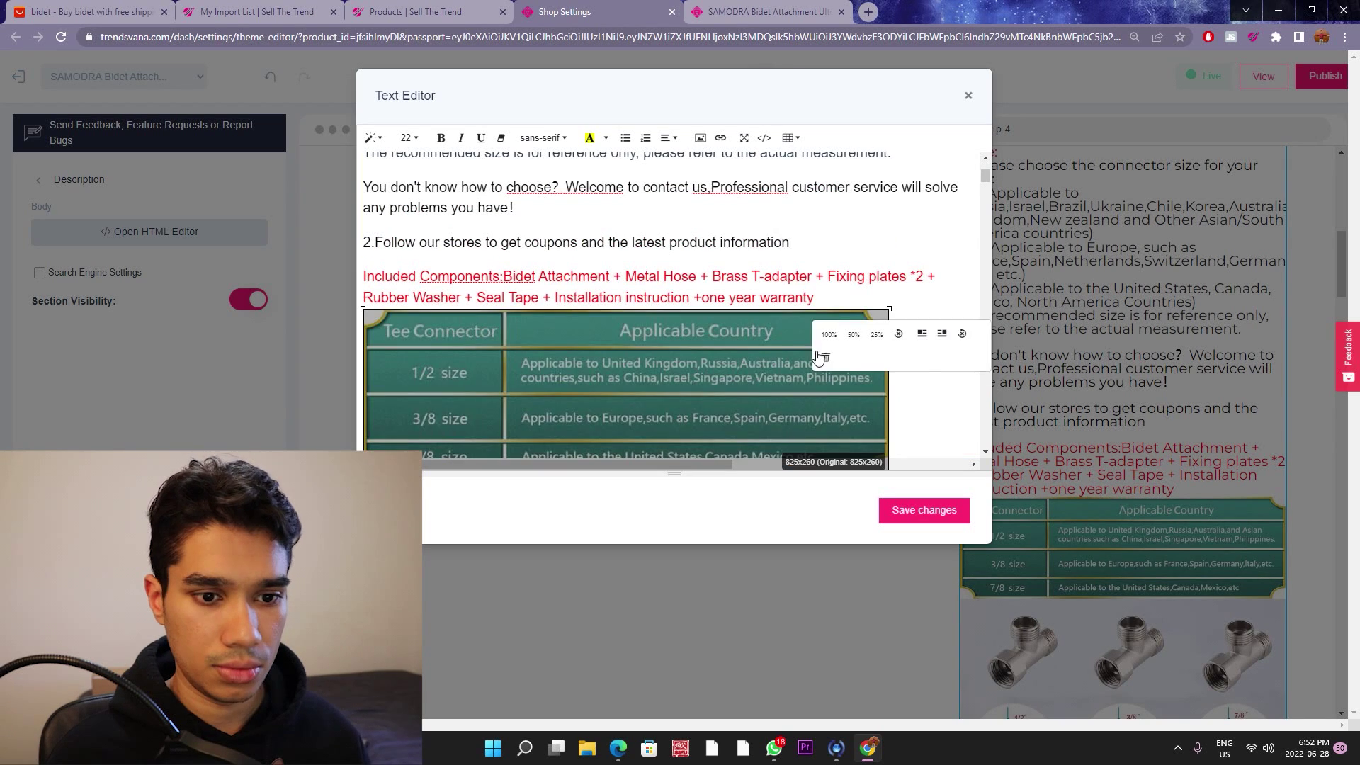
pyautogui.click(823, 359)
# Step: Delete the Note-through-warranty text and the Samodra line, then save the description
pyautogui.moveTo(817, 369); pyautogui.dragTo(341, 180)
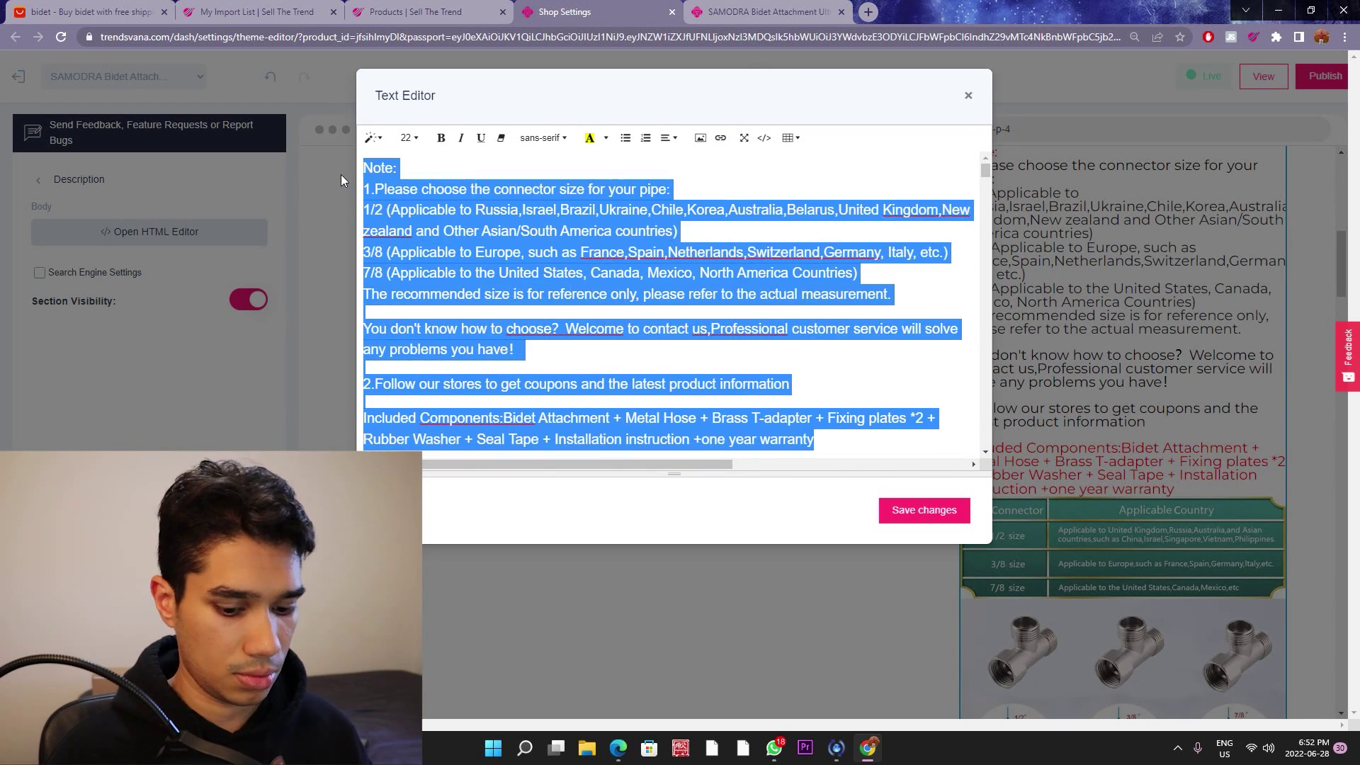
pyautogui.press('BackSpace')
pyautogui.moveTo(424, 220); pyautogui.dragTo(349, 204)
pyautogui.press('BackSpace')
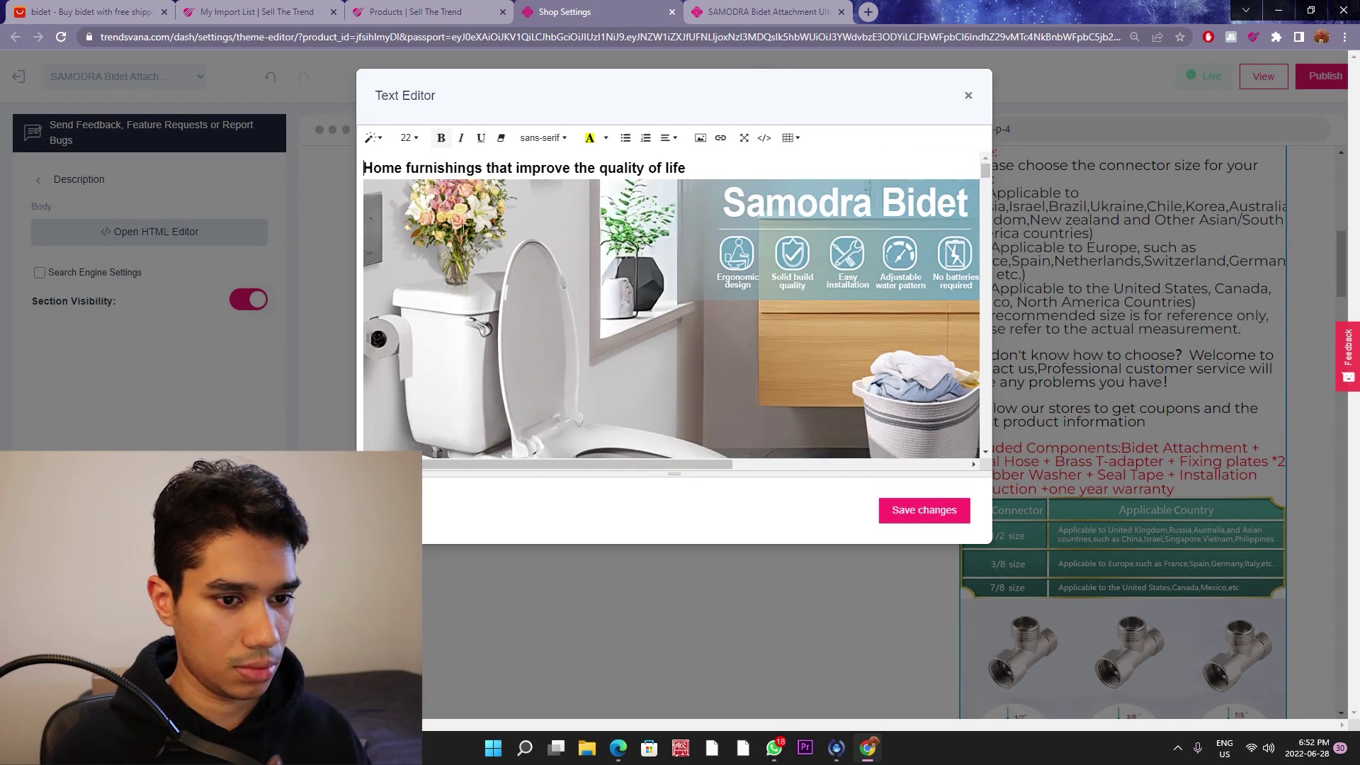
pyautogui.scroll(-10, 403, 265)
pyautogui.scroll(-15, 626, 252)
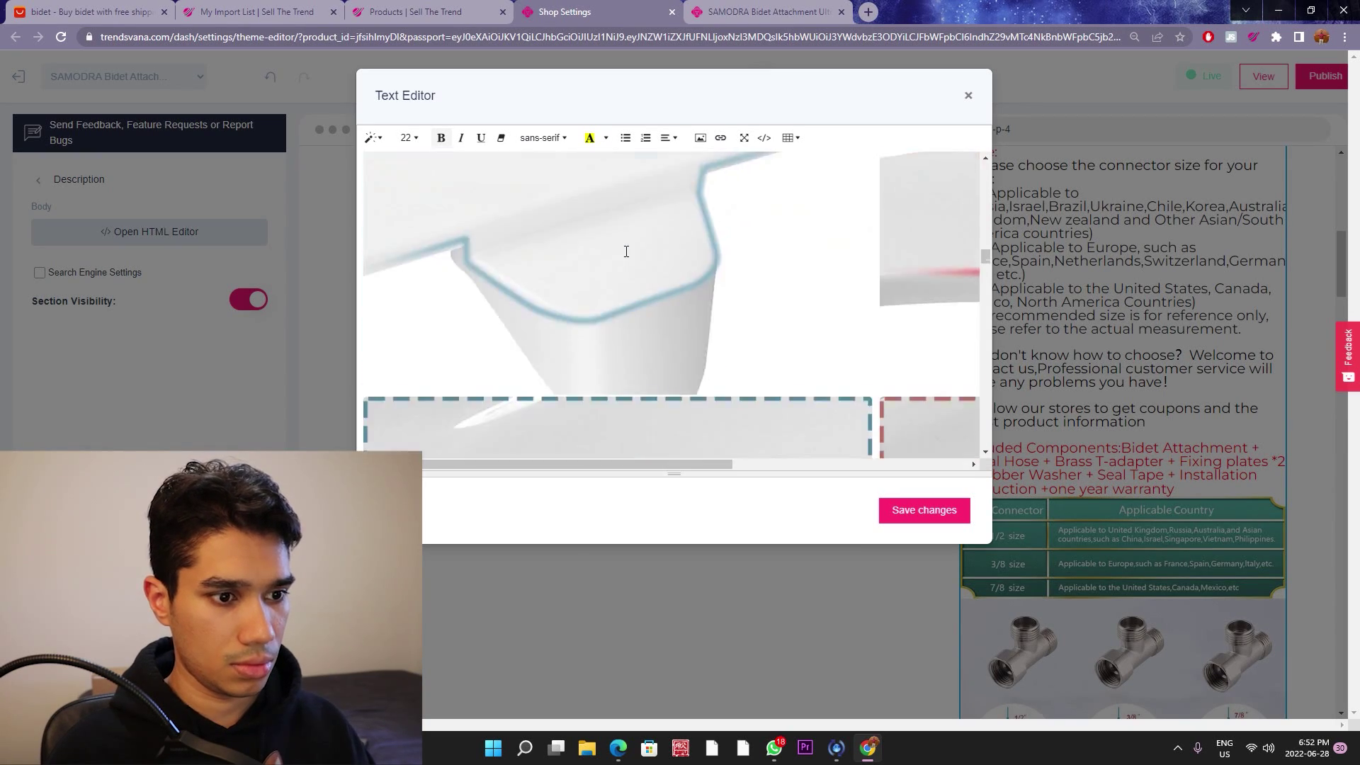
pyautogui.scroll(-10, 626, 251)
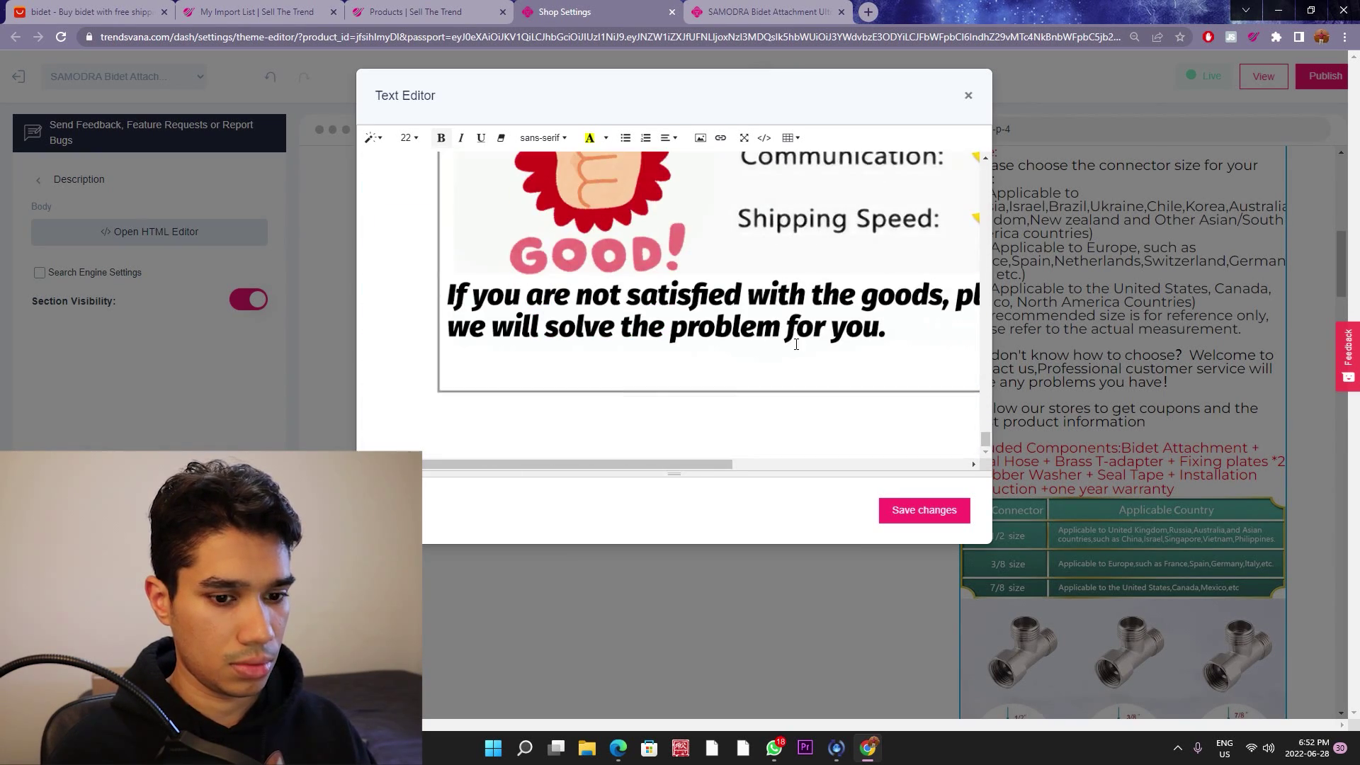
pyautogui.click(949, 516)
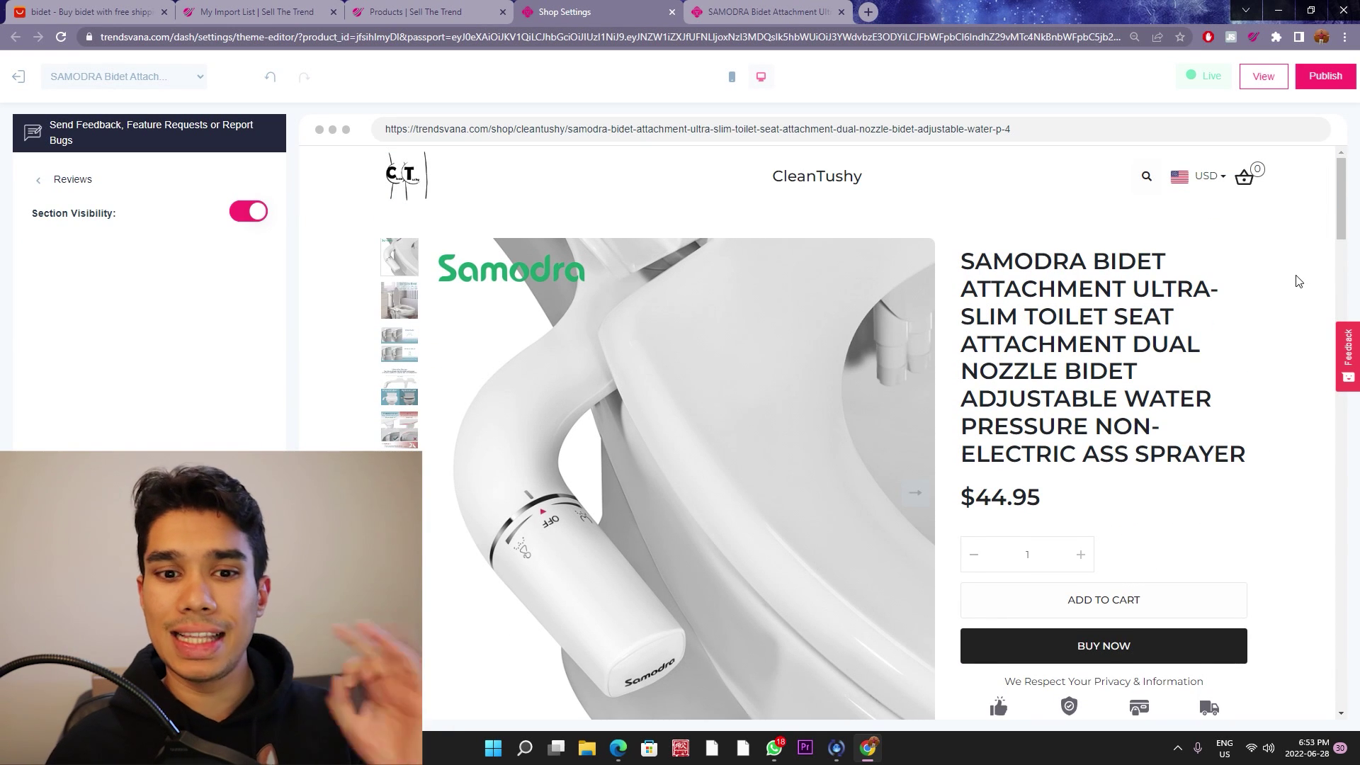
# Step: Change the product title to 'CLEAN TUSHY BIDET' and return to the Products list
pyautogui.moveTo(1213, 264)
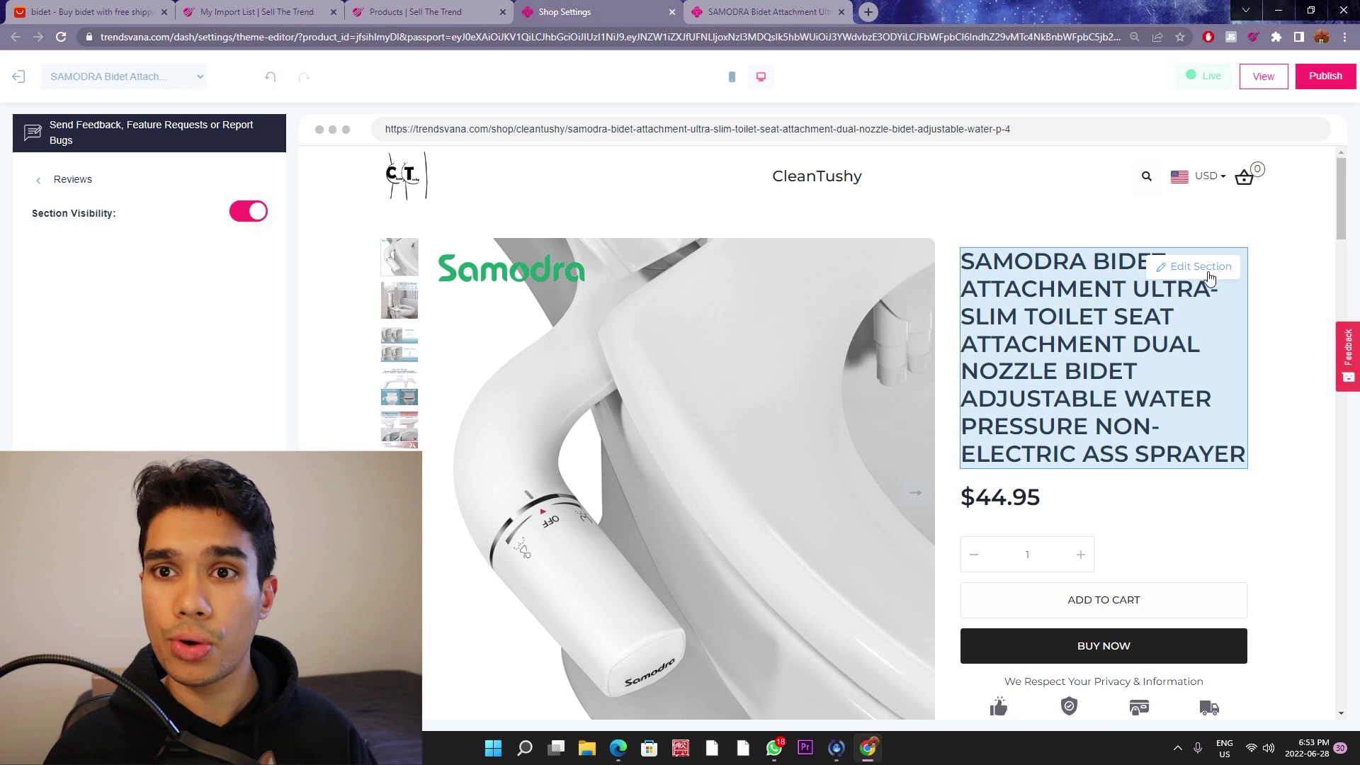
pyautogui.click(1209, 273)
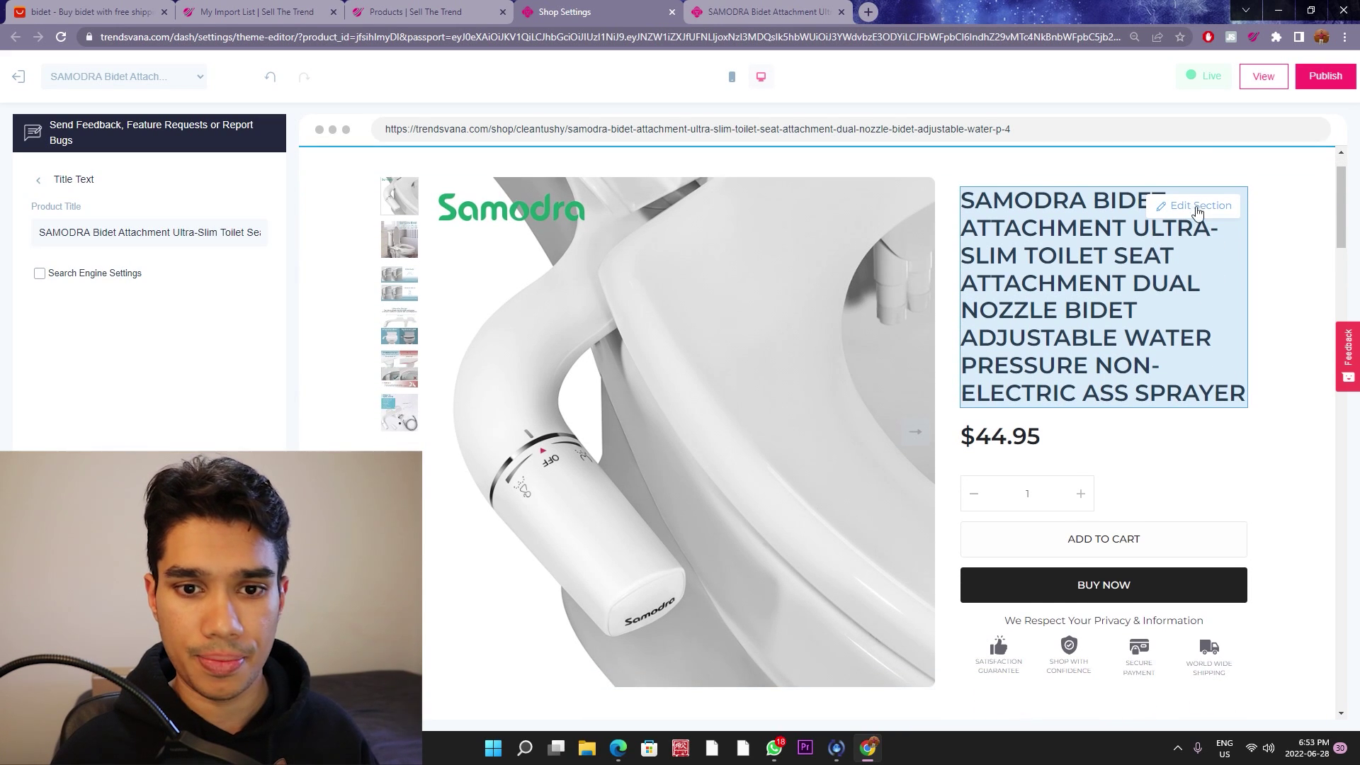
pyautogui.tripleClick(116, 233)
pyautogui.write('CLEAN ')
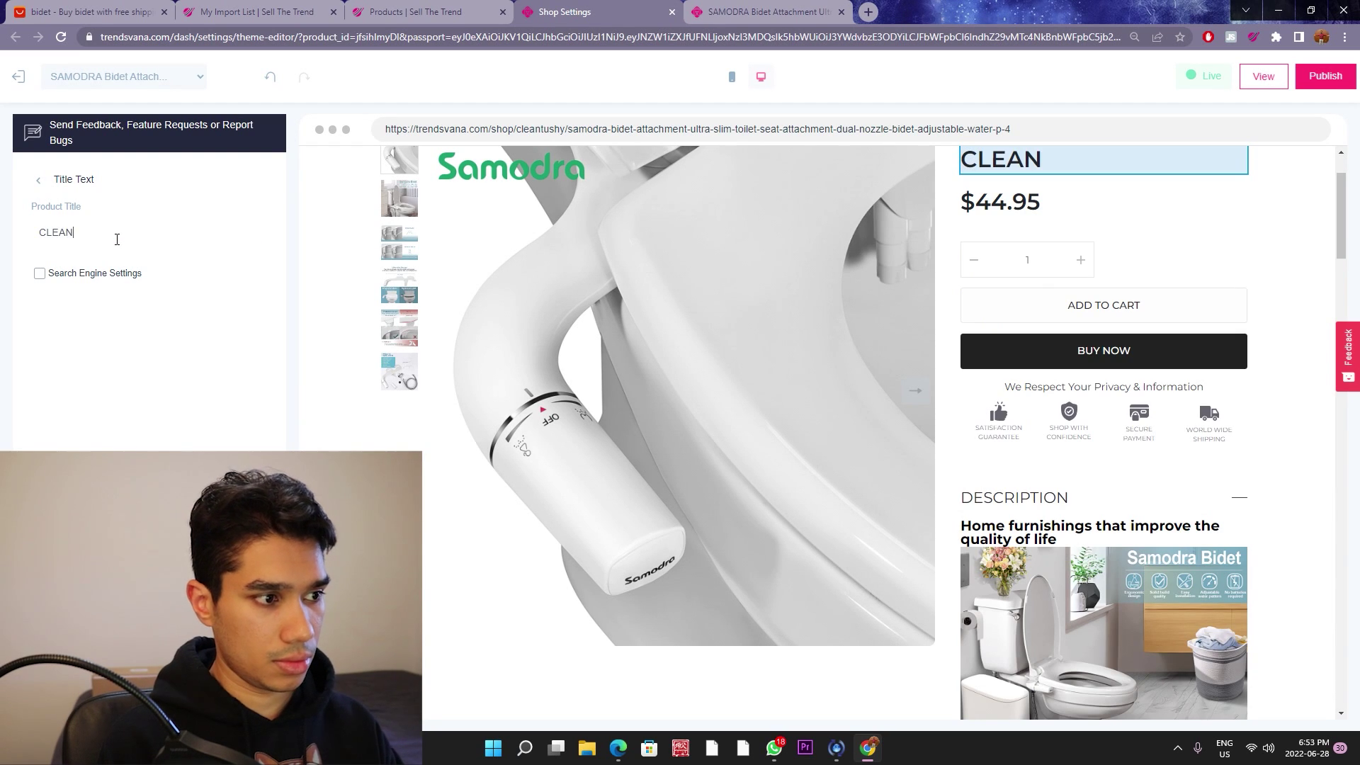
pyautogui.write('TUSHY')
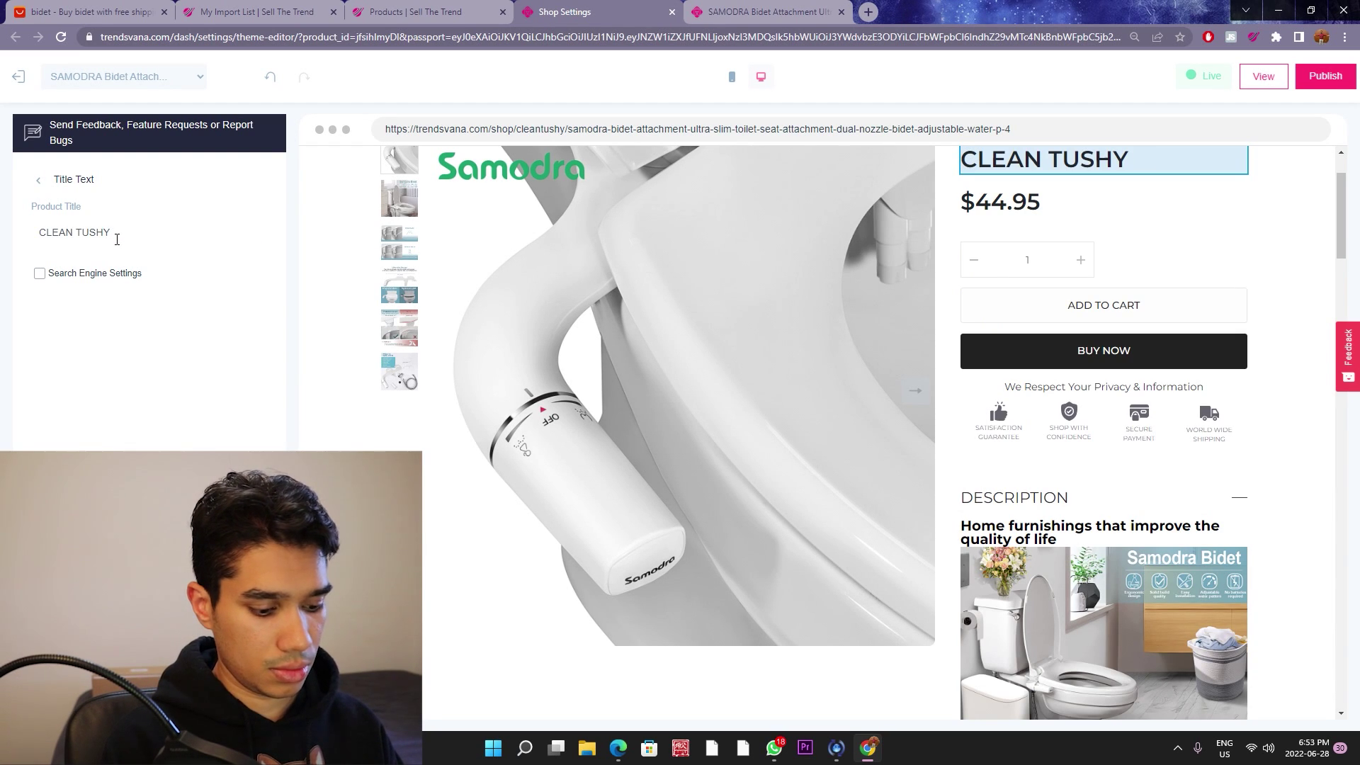
pyautogui.write(' BIDET')
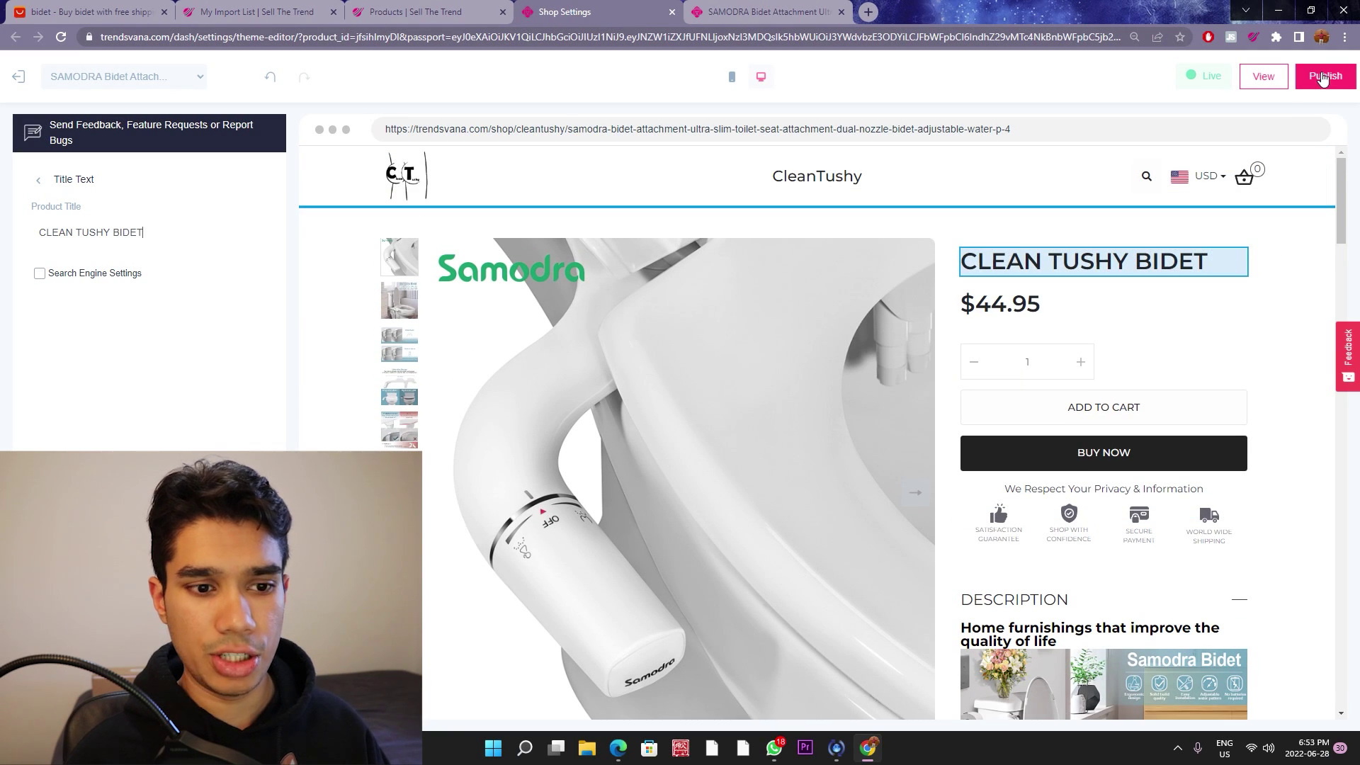
pyautogui.click(1322, 77)
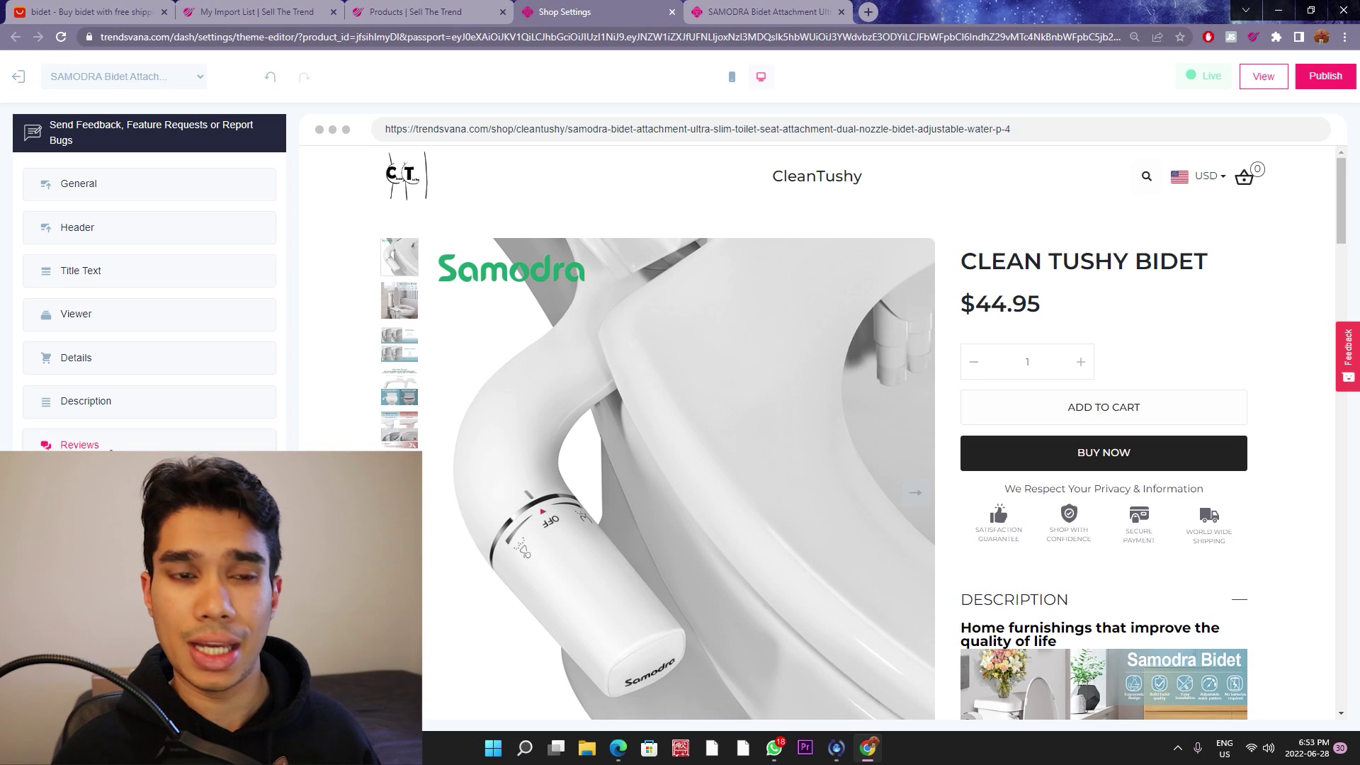
pyautogui.hotkey('ctrl', 'shift', 'Tab')
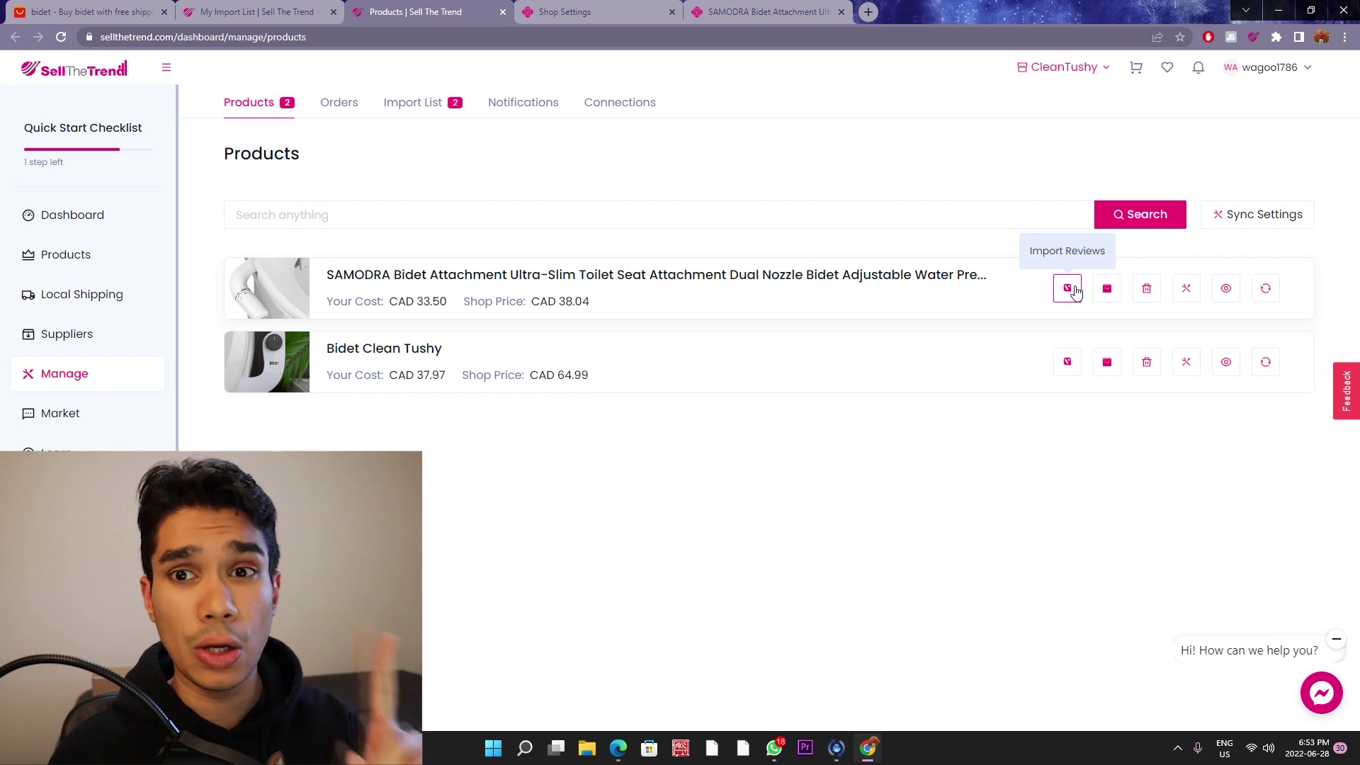
# Step: Import the AliExpress reviews for the SAMODRA bidet, then view its updated CLEAN TUSHY BIDET store page
pyautogui.click(1075, 291)
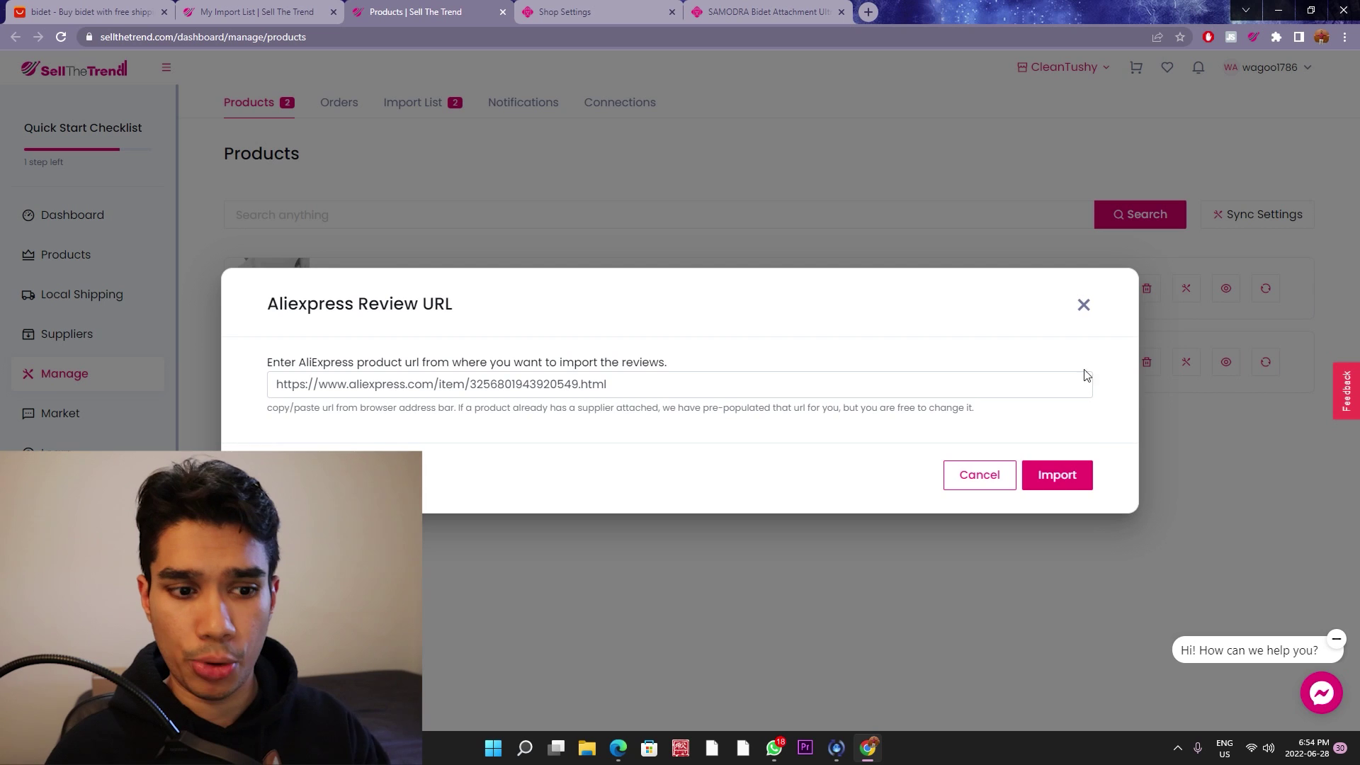
pyautogui.click(1068, 483)
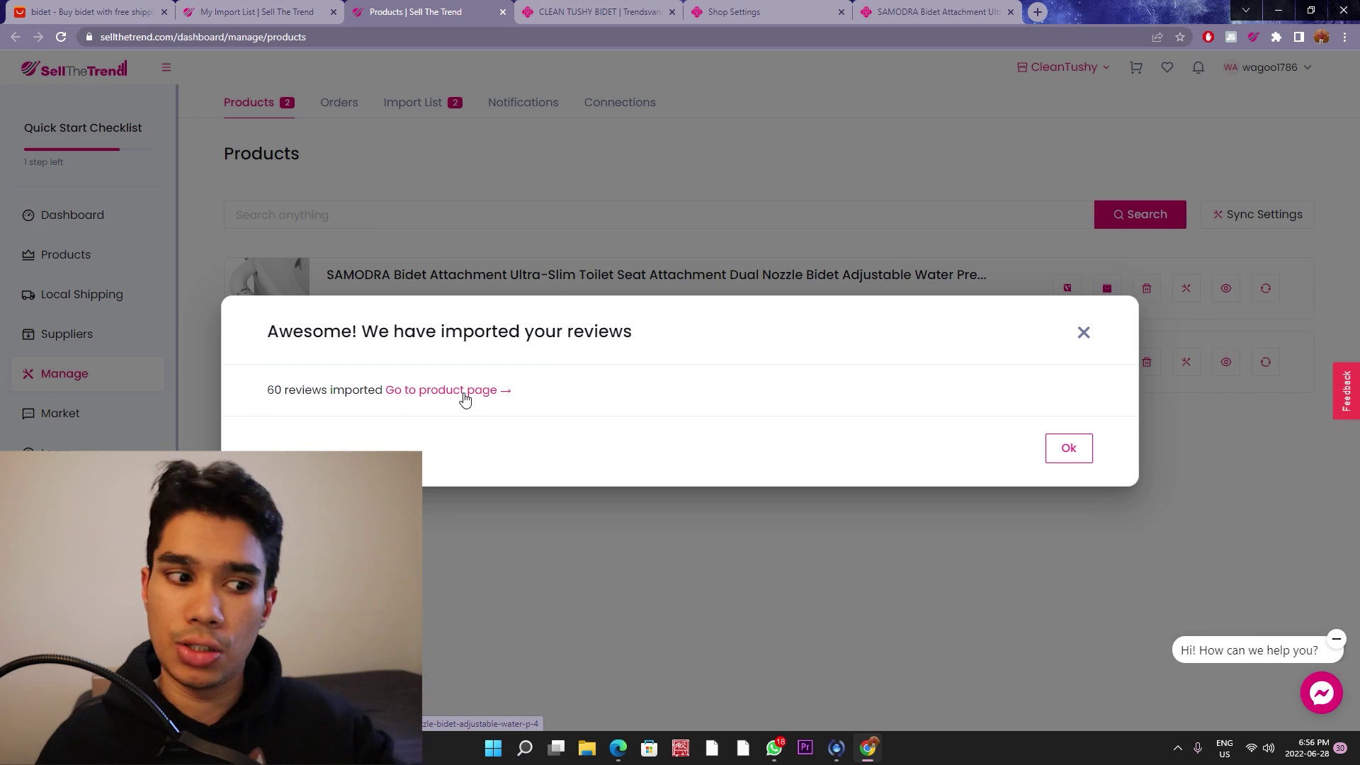
pyautogui.click(464, 394)
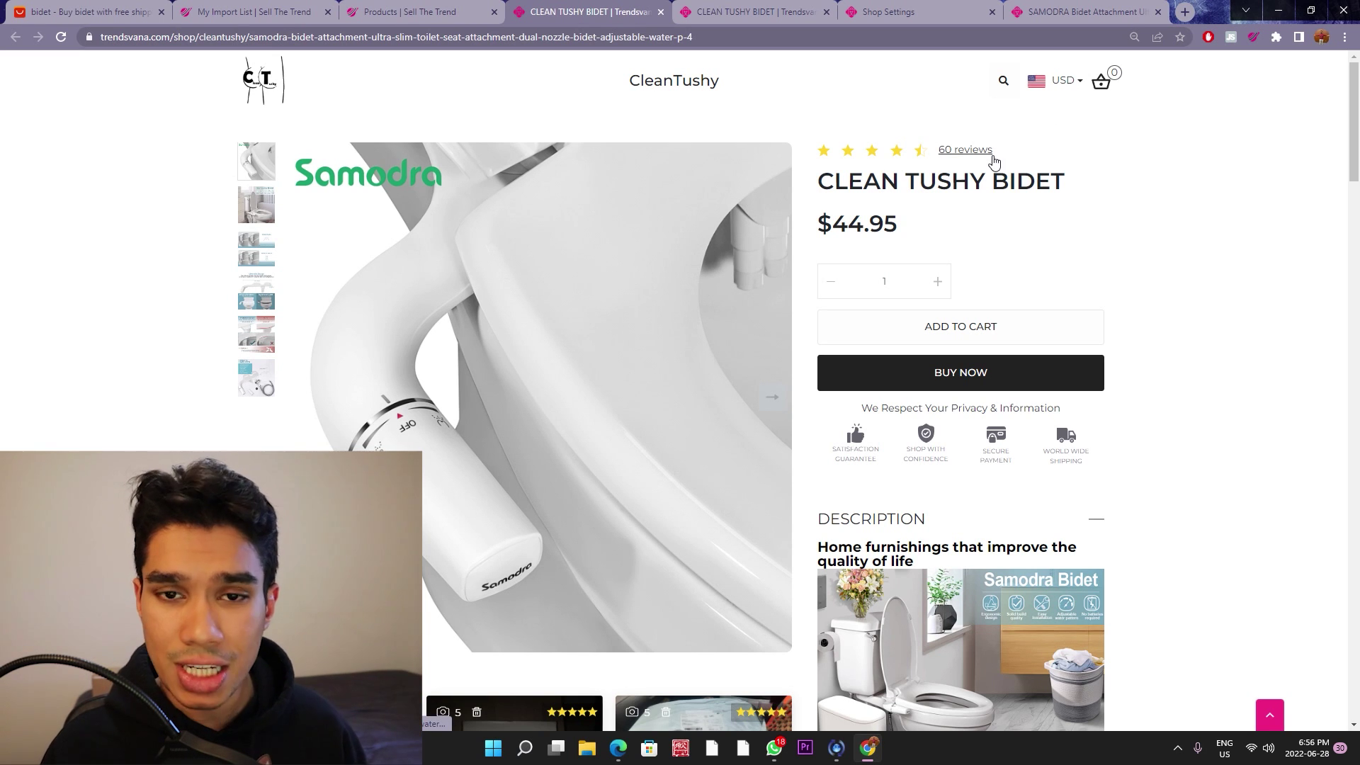
pyautogui.scroll(-3, 1139, 315)
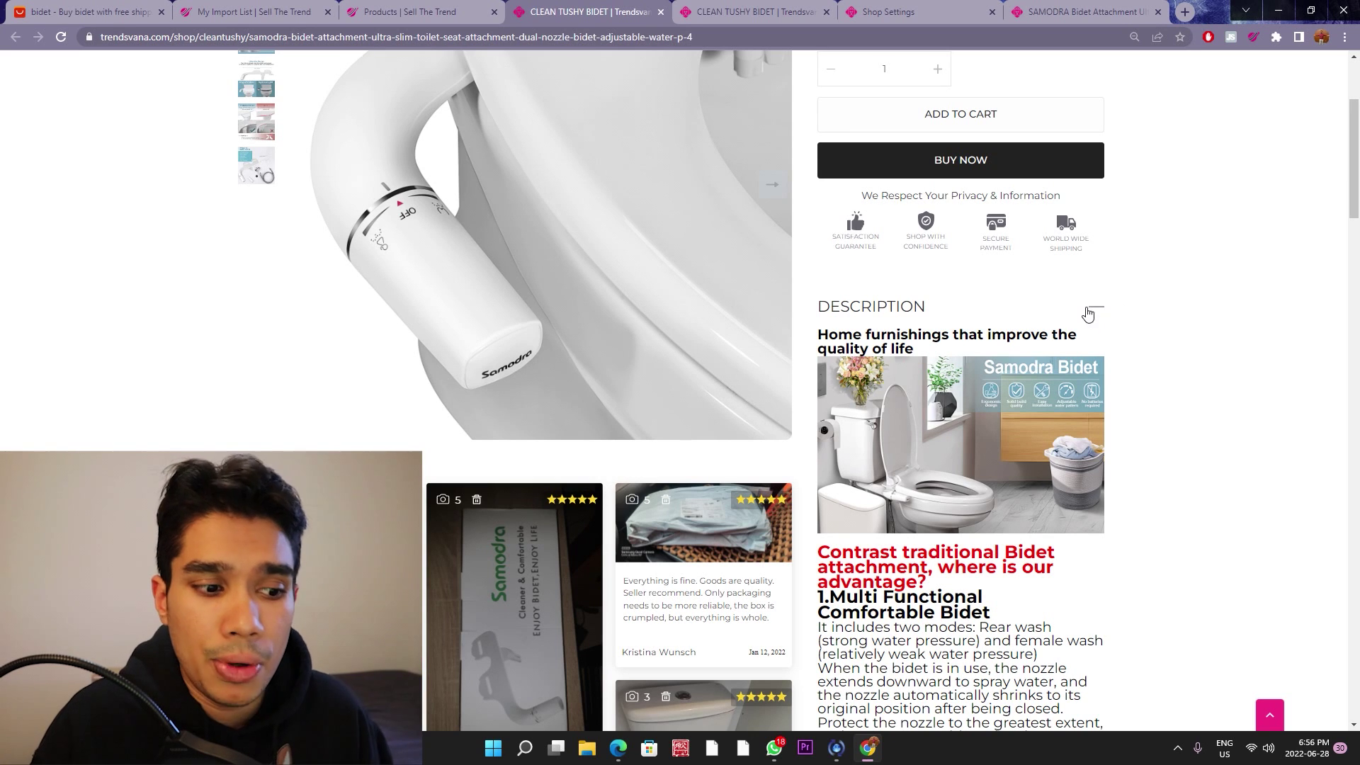
pyautogui.scroll(3, 1116, 398)
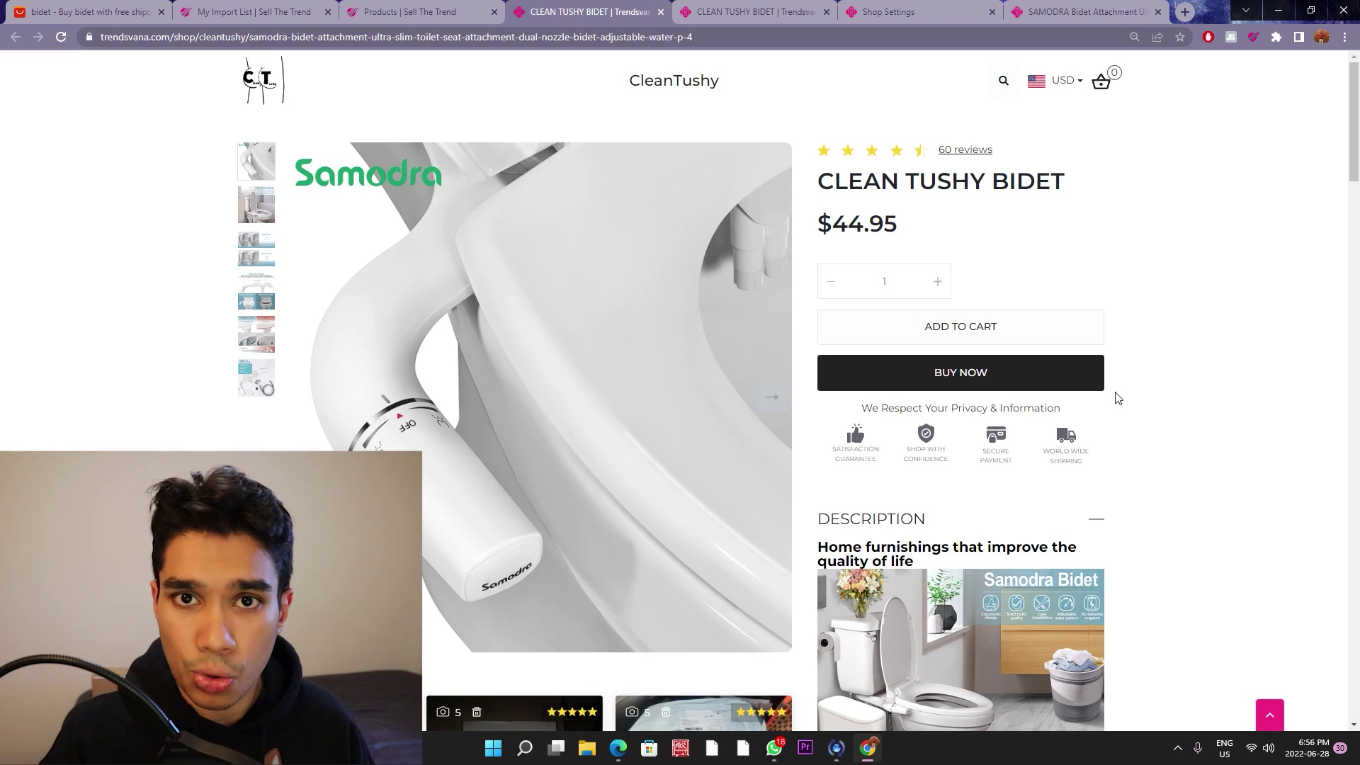
pyautogui.scroll(-2, 1117, 399)
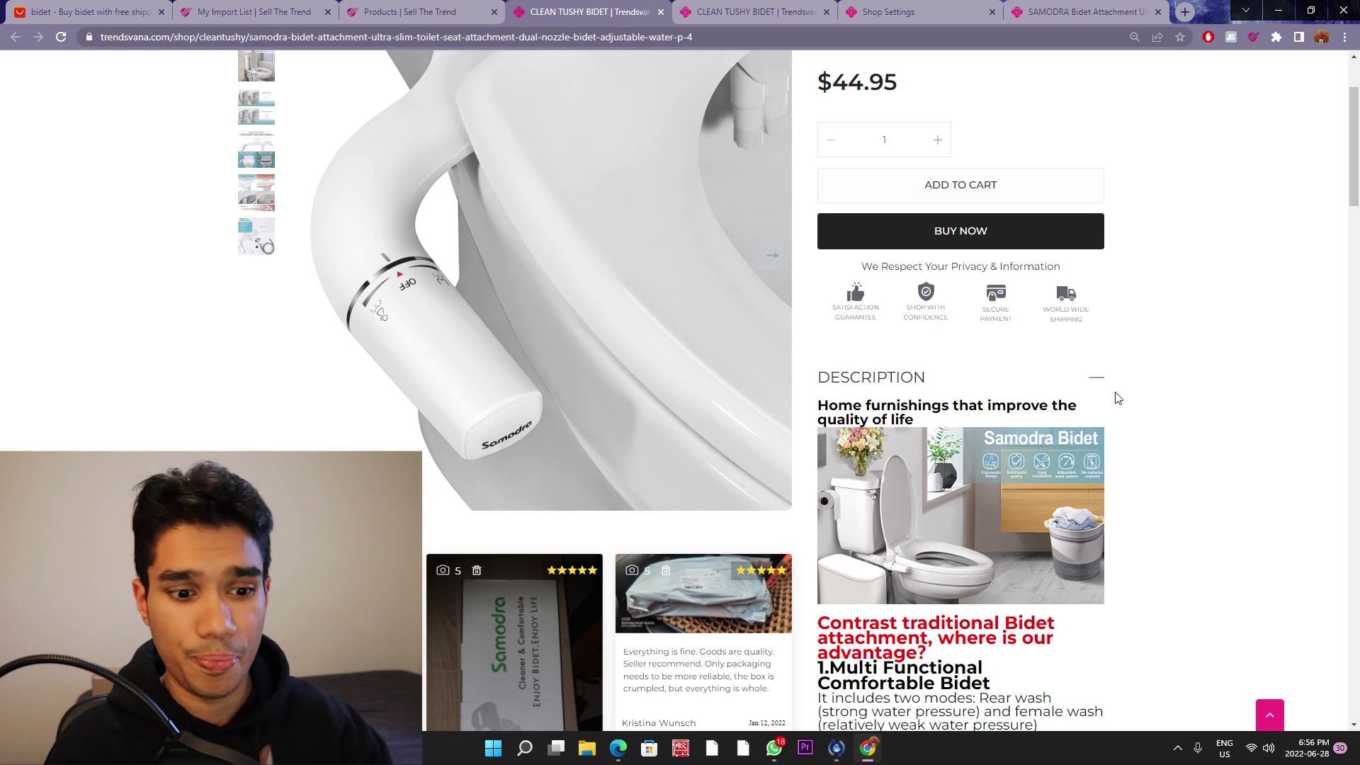
pyautogui.scroll(-1, 1115, 396)
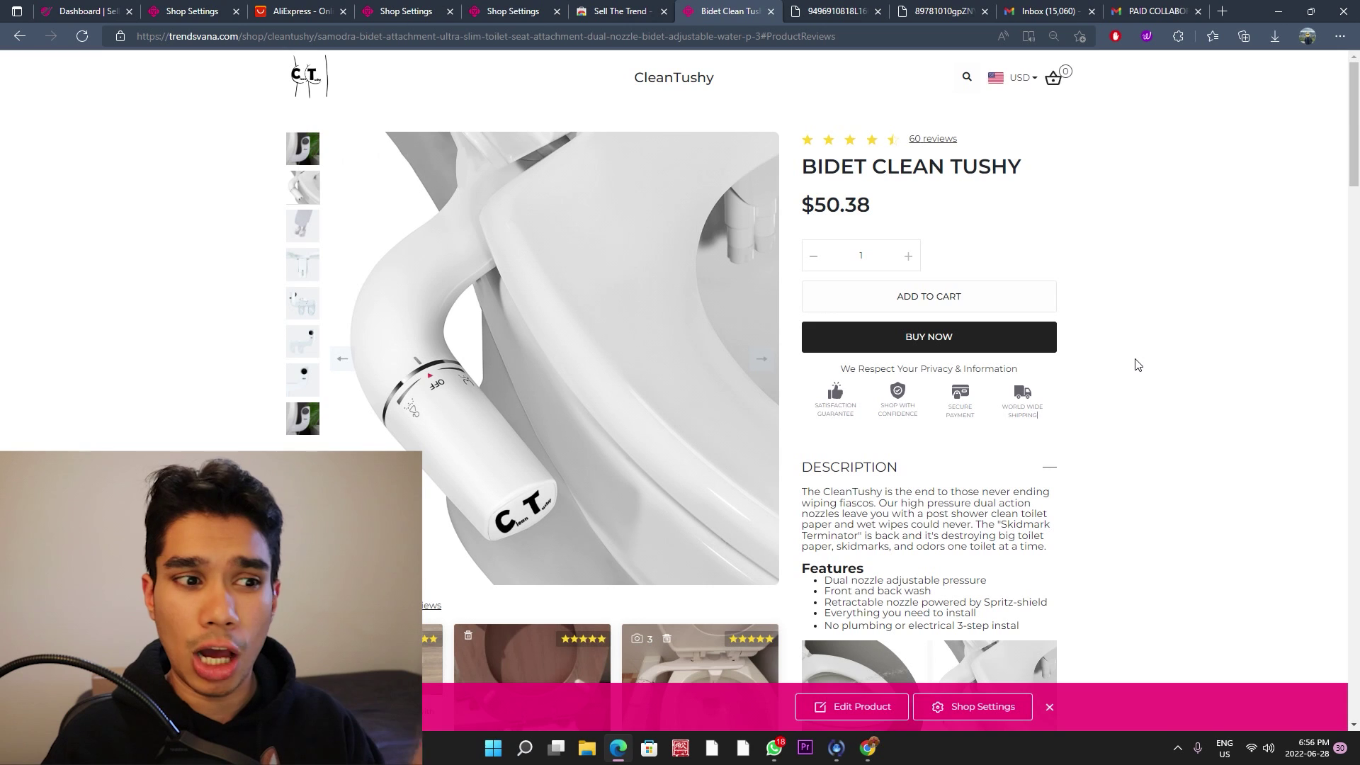
# Step: Scroll through the BIDET CLEAN TUSHY page's 60 photo reviews and Spritz-shield features
pyautogui.scroll(-7, 1136, 365)
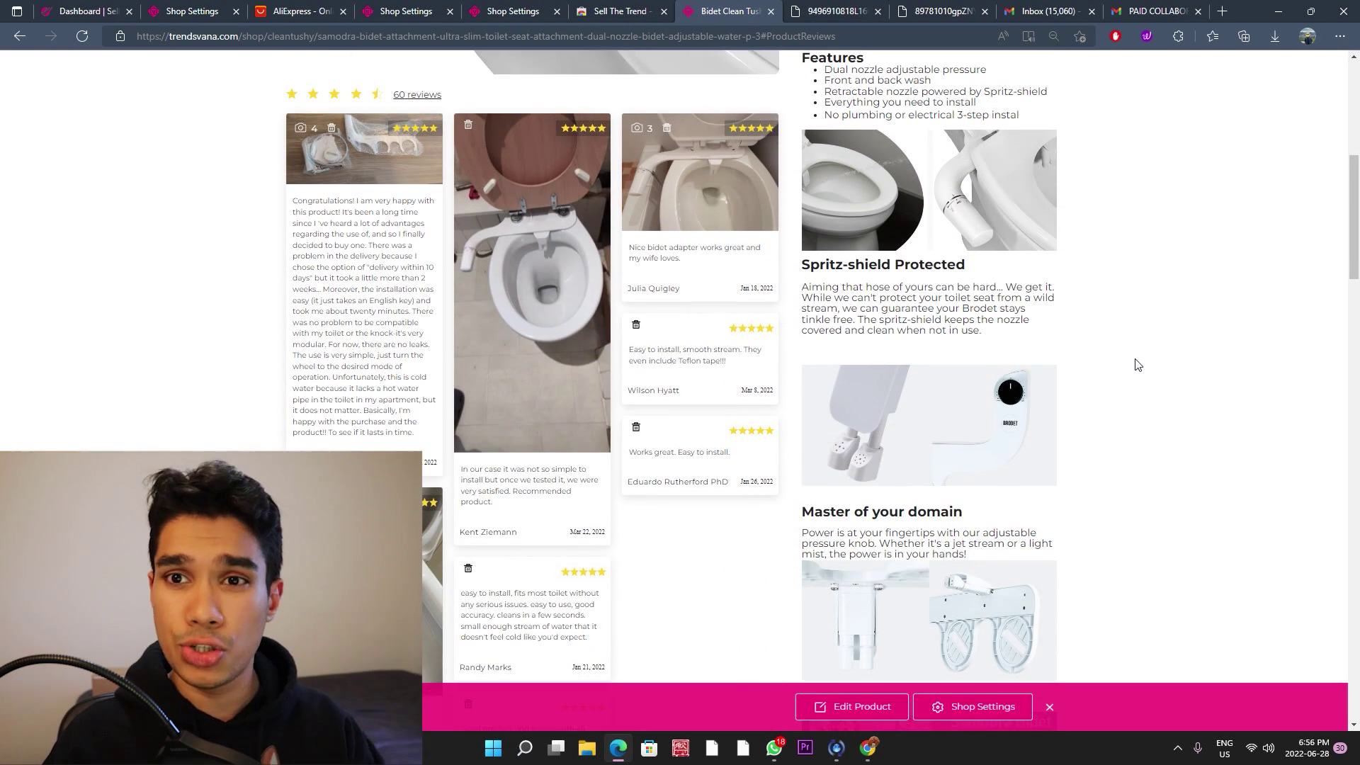
pyautogui.scroll(-1, 1136, 365)
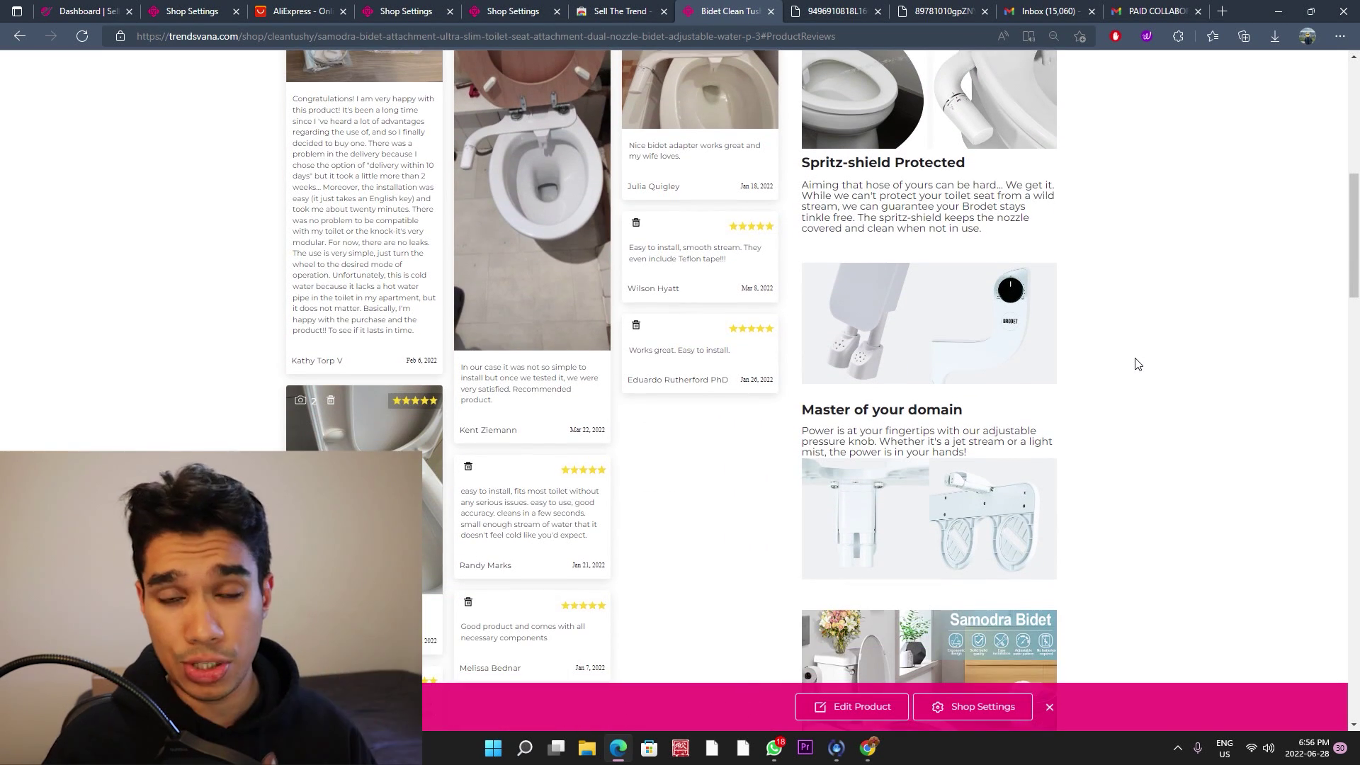
pyautogui.scroll(-1, 1136, 364)
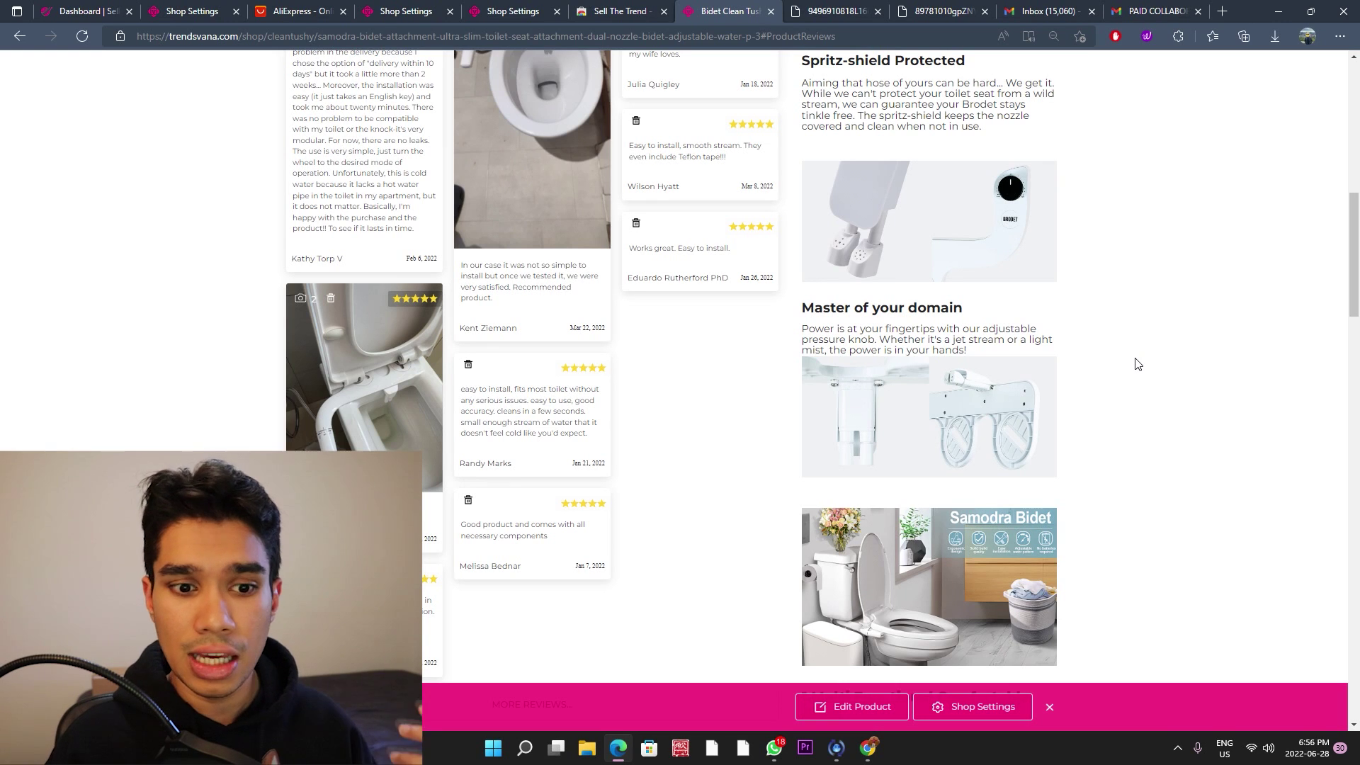
pyautogui.scroll(-4, 1136, 364)
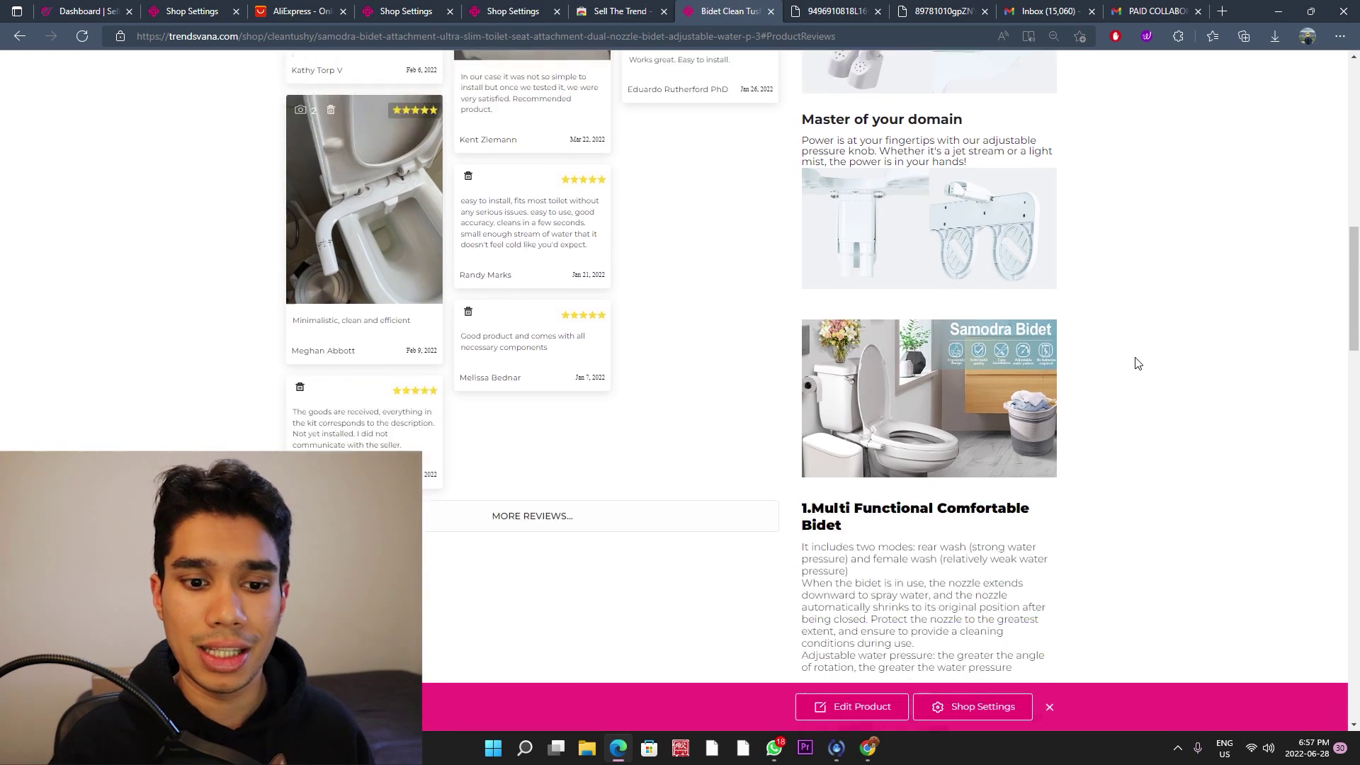